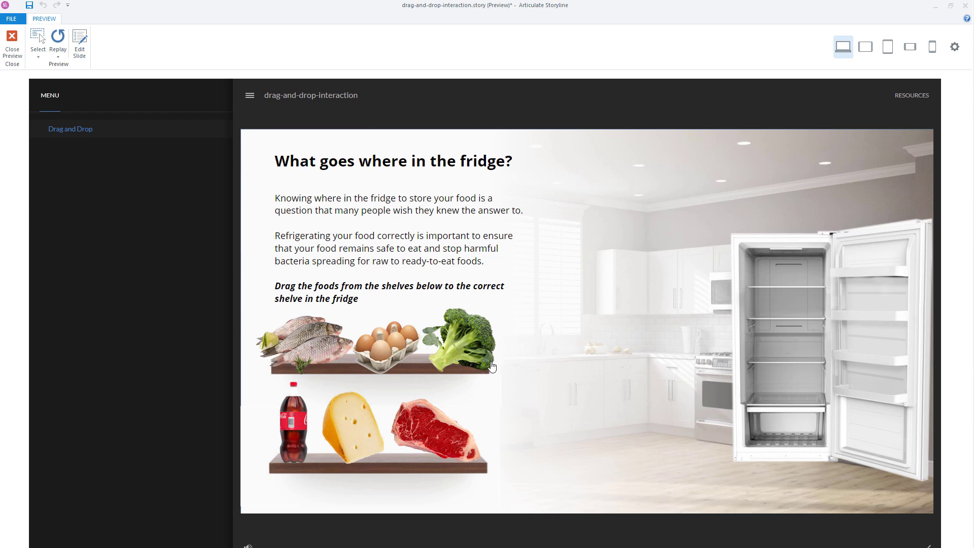
Try out the finished interaction in the preview by moving the broccoli to the fridge's drawer and the cola bottle to the fridge
{"action": "left_click_drag", "start_coordinate": [464, 350], "coordinate": [786, 429]}
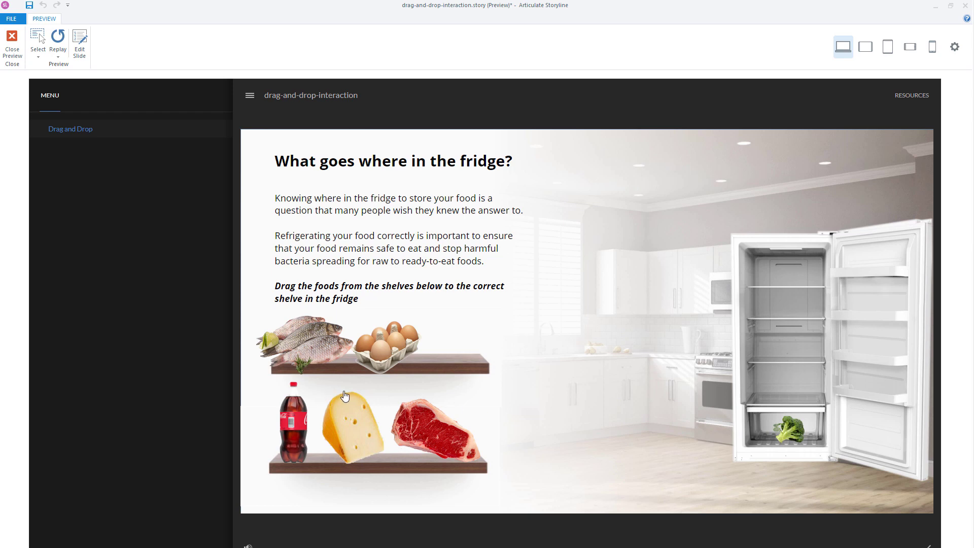
{"action": "left_click_drag", "start_coordinate": [300, 429], "coordinate": [827, 402]}
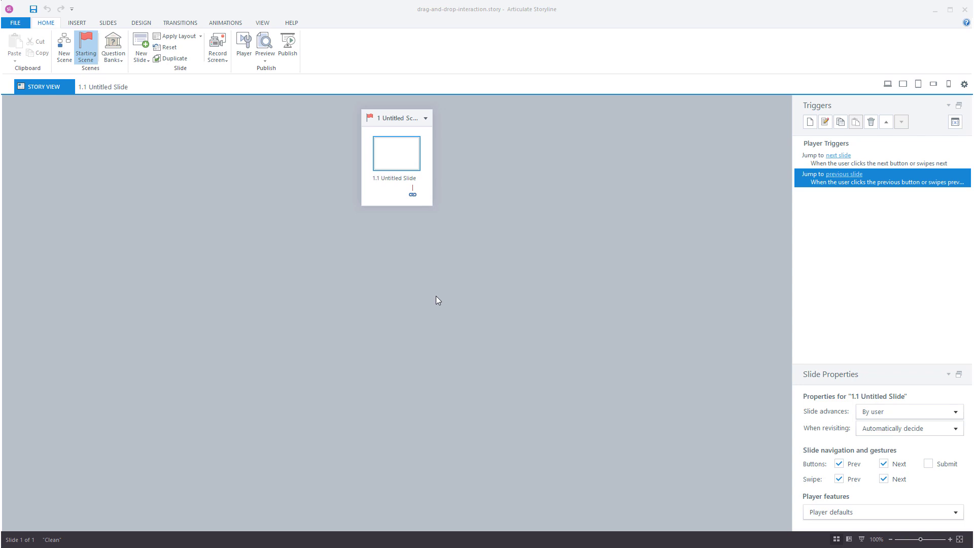
Open slide 1.1 and set a custom story size of 1600 by 889 with the aspect ratio unlocked
{"action": "double_click", "coordinate": [403, 195]}
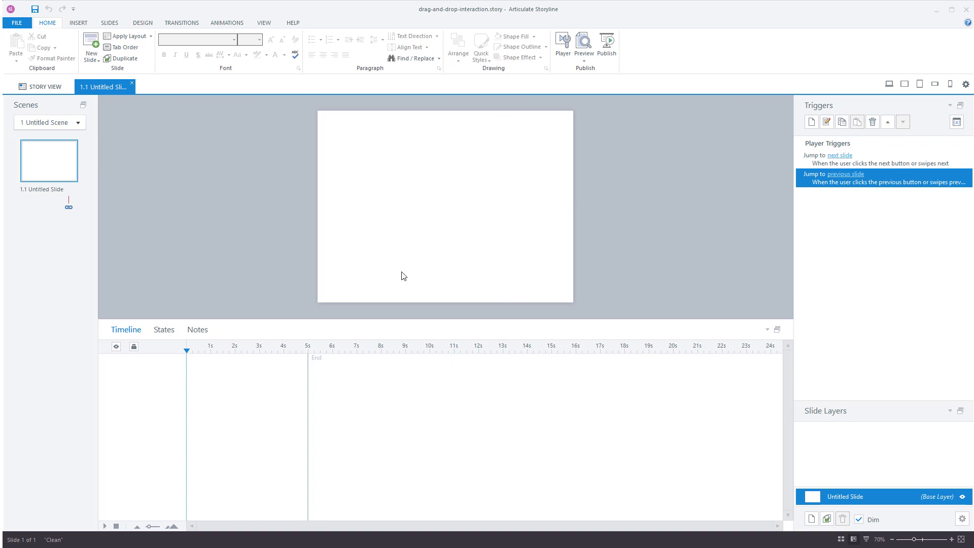
{"action": "left_click", "coordinate": [142, 23]}
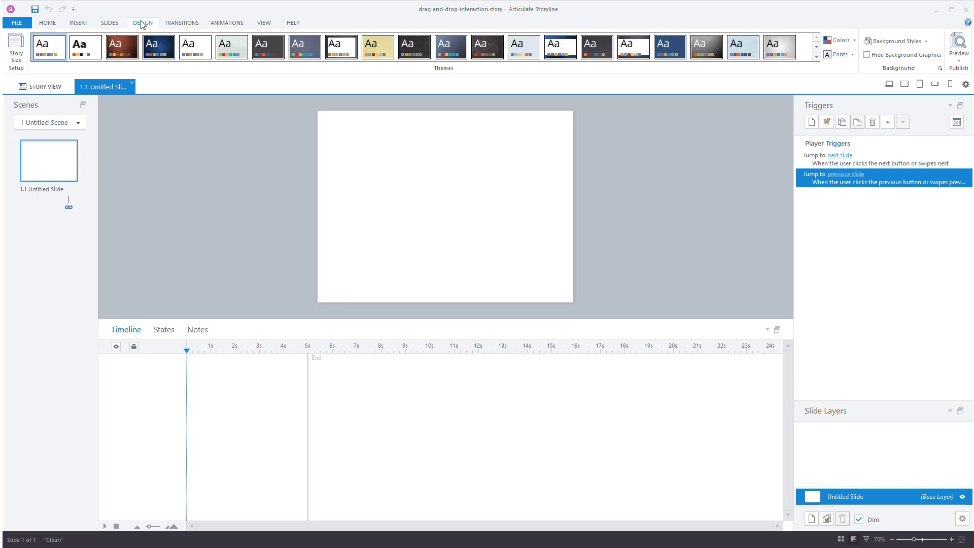
{"action": "left_click", "coordinate": [14, 49]}
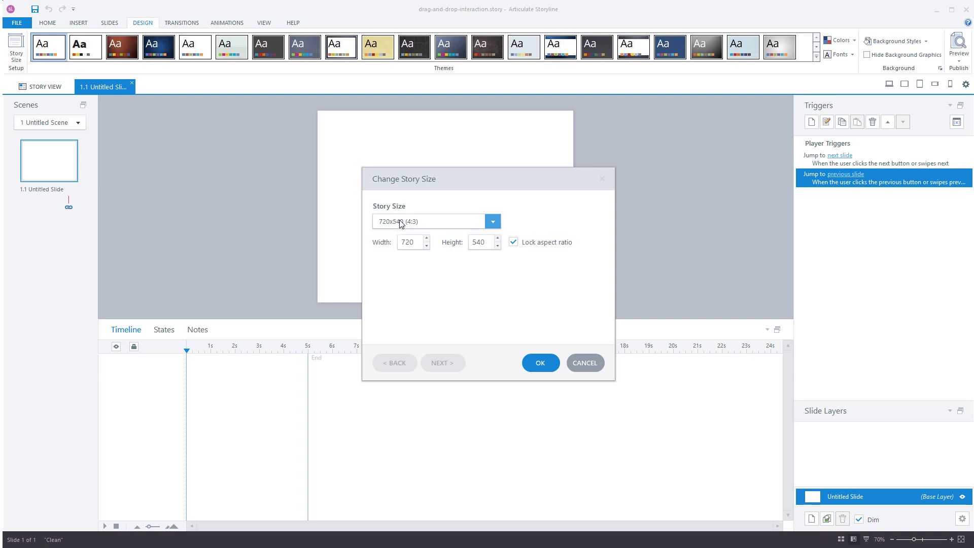
{"action": "left_click", "coordinate": [437, 224]}
{"action": "left_click", "coordinate": [430, 255]}
{"action": "type", "text": "133"}
{"action": "type", "text": "1600"}
{"action": "left_click", "coordinate": [513, 242]}
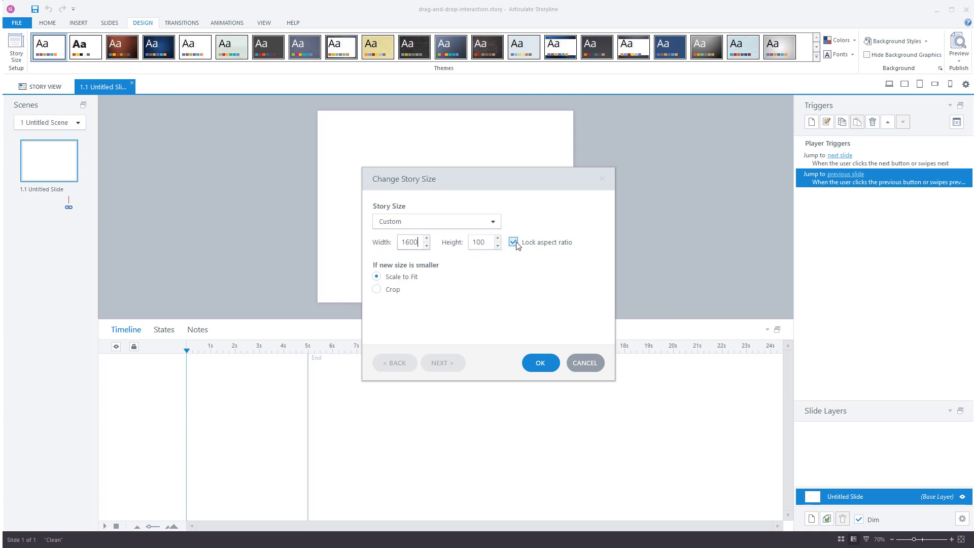
{"action": "left_click_drag", "start_coordinate": [490, 242], "coordinate": [466, 244]}
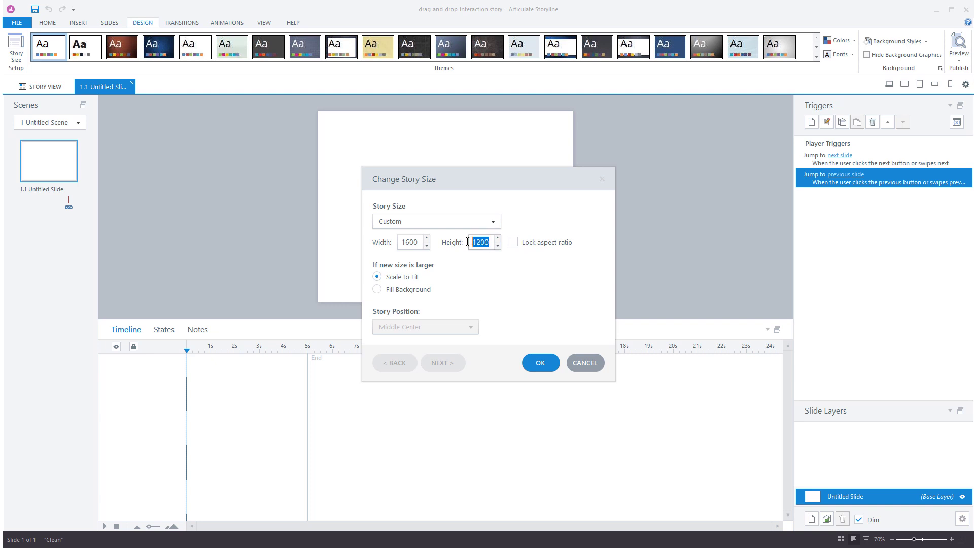
{"action": "type", "text": "889"}
{"action": "left_click", "coordinate": [535, 363]}
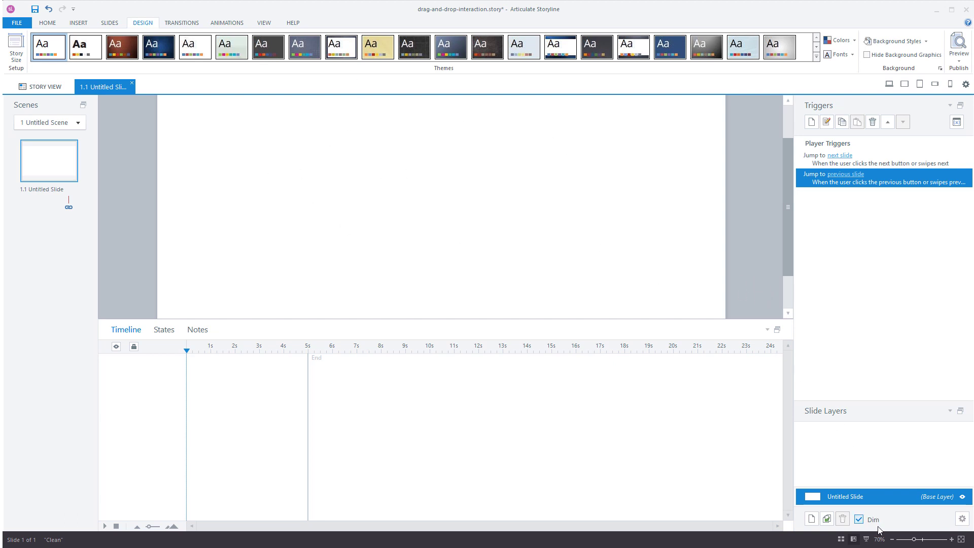
Insert the picture kitchen.gif on the slide and rename it "kitchen" in the timeline
{"action": "left_click", "coordinate": [891, 539]}
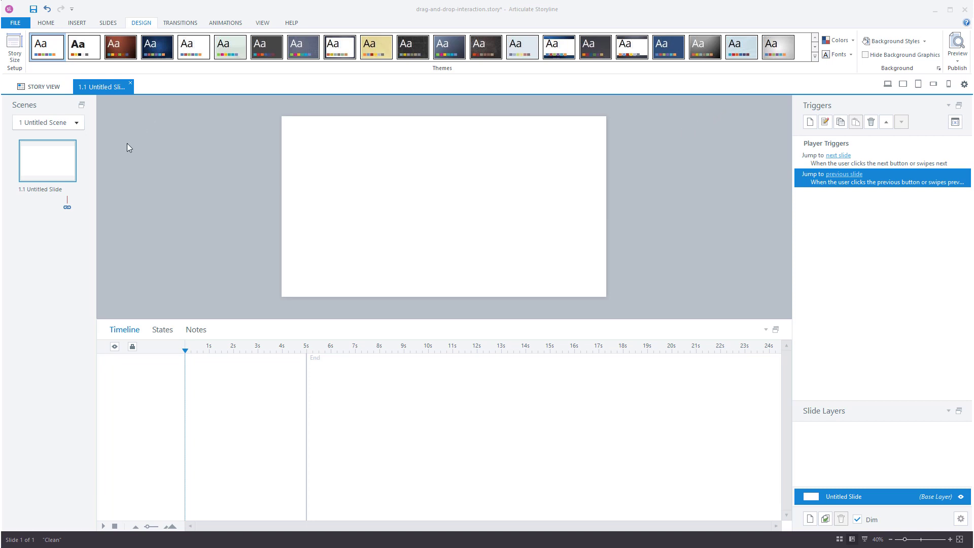
{"action": "left_click", "coordinate": [76, 23]}
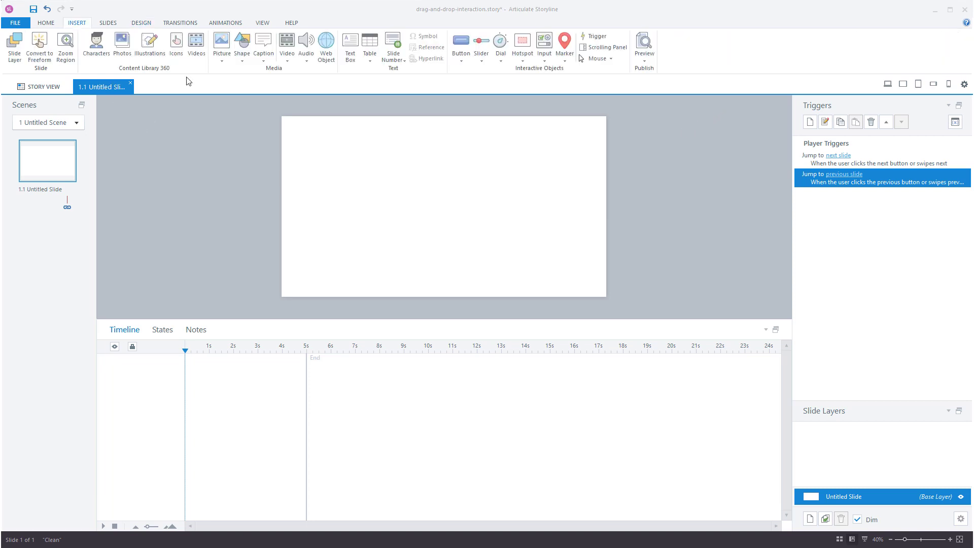
{"action": "left_click", "coordinate": [221, 61]}
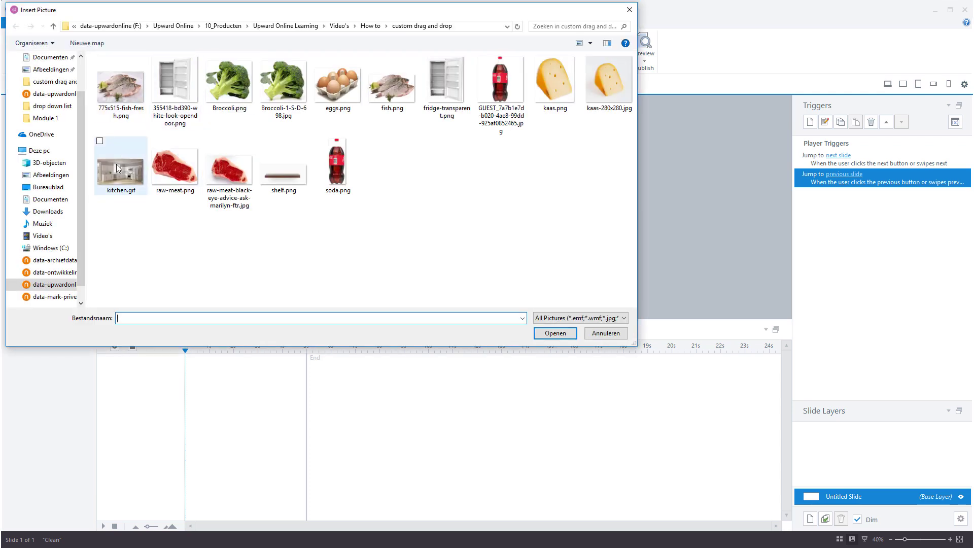
{"action": "left_click", "coordinate": [118, 165]}
{"action": "left_click", "coordinate": [553, 333]}
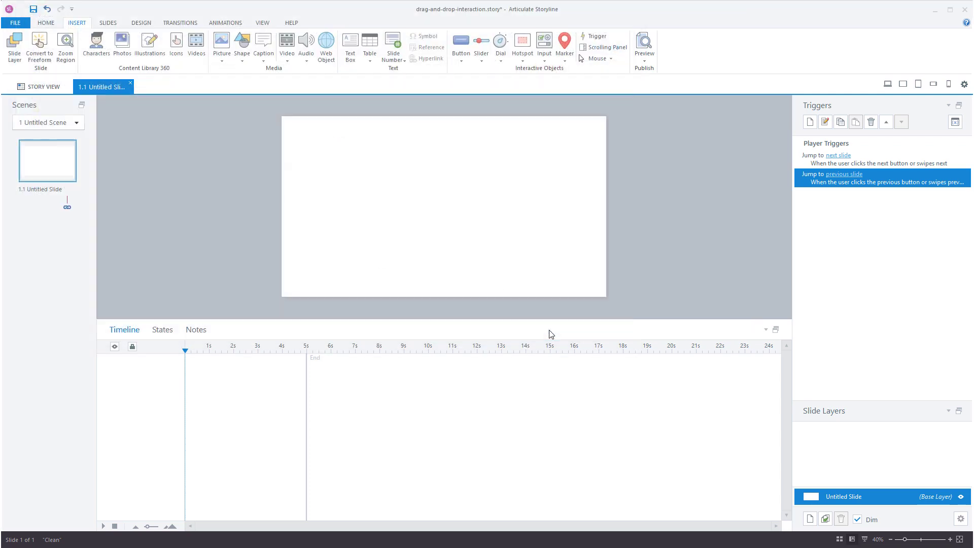
{"action": "left_click", "coordinate": [167, 361]}
{"action": "double_click", "coordinate": [168, 361]}
{"action": "type", "text": "kitchen"}
{"action": "left_click", "coordinate": [695, 176]}
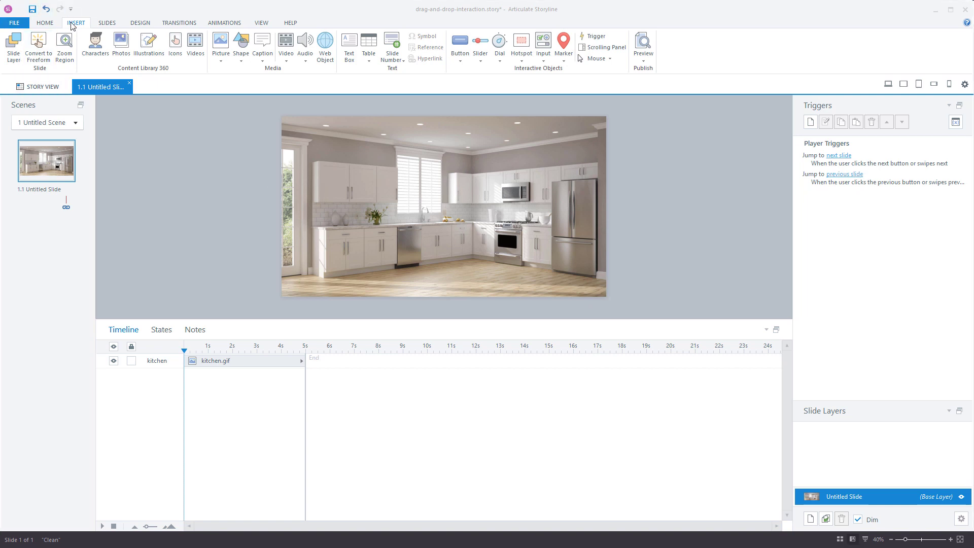
Draw a rectangle covering the whole slide and rename it "shape" in the timeline
{"action": "left_click", "coordinate": [241, 46]}
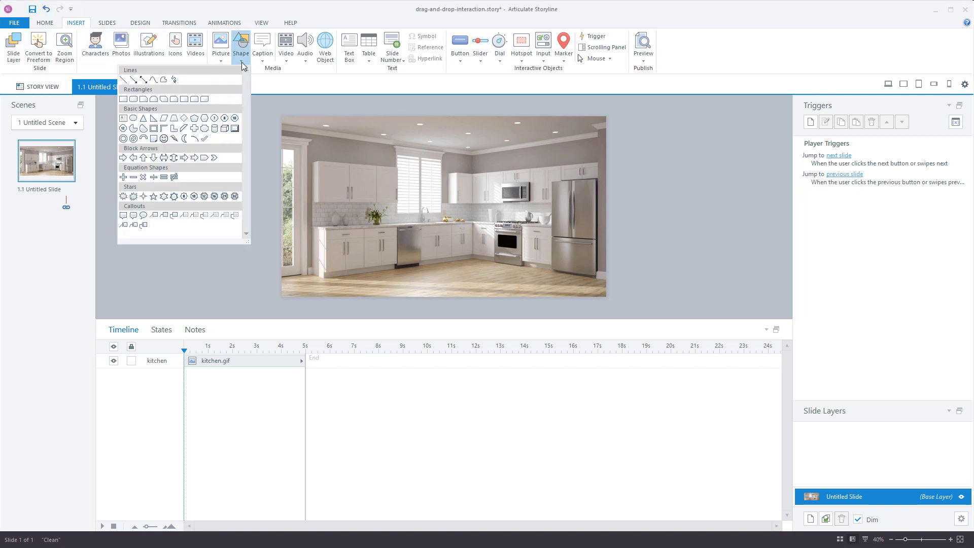
{"action": "left_click", "coordinate": [123, 100]}
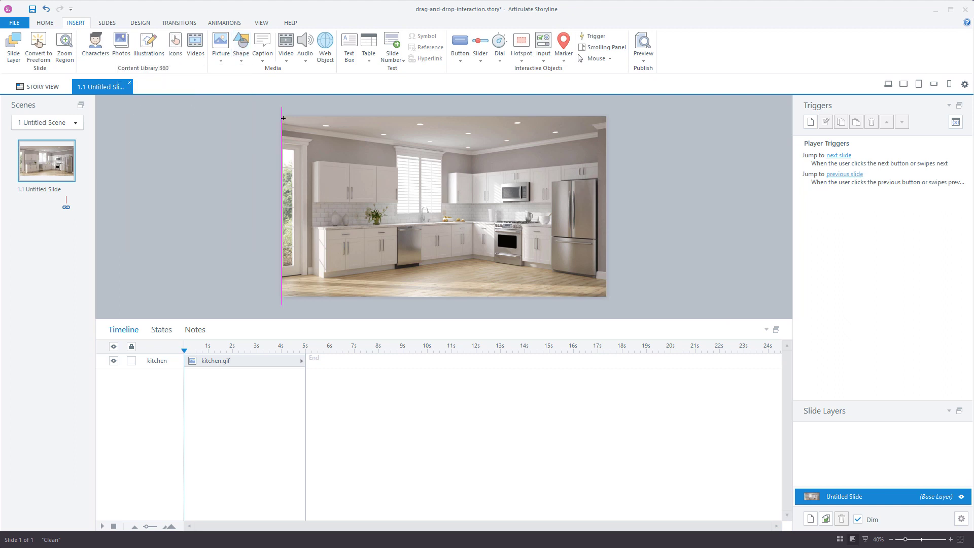
{"action": "mouse_move", "coordinate": [283, 117]}
{"action": "left_mouse_down"}
{"action": "mouse_move", "coordinate": [589, 265]}
{"action": "mouse_move", "coordinate": [606, 298]}
{"action": "left_mouse_up"}
{"action": "double_click", "coordinate": [161, 361]}
{"action": "type", "text": "shape"}
{"action": "key", "text": "Return"}
Give the full-slide rectangle a gradient fill and remove its gradient Stop 3
{"action": "left_click", "coordinate": [352, 276]}
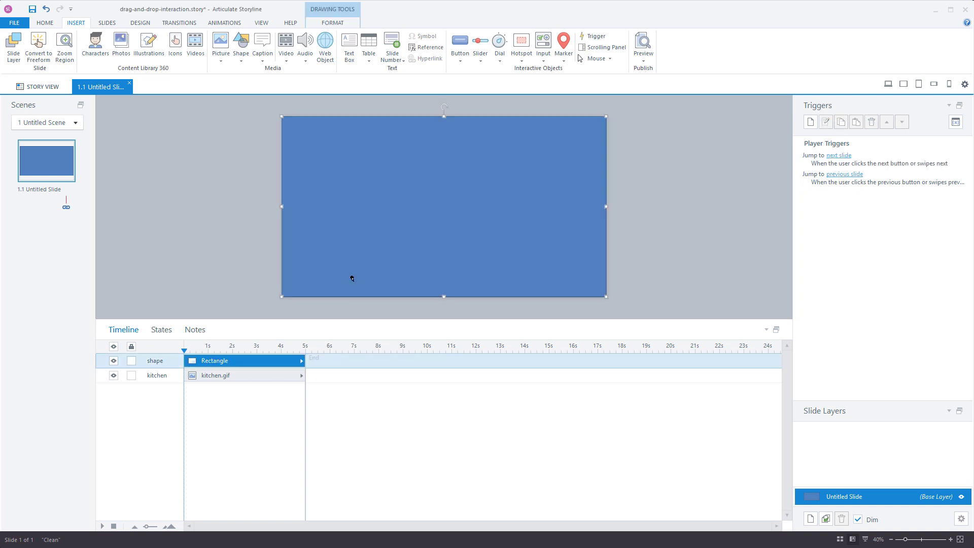
{"action": "double_click", "coordinate": [352, 278]}
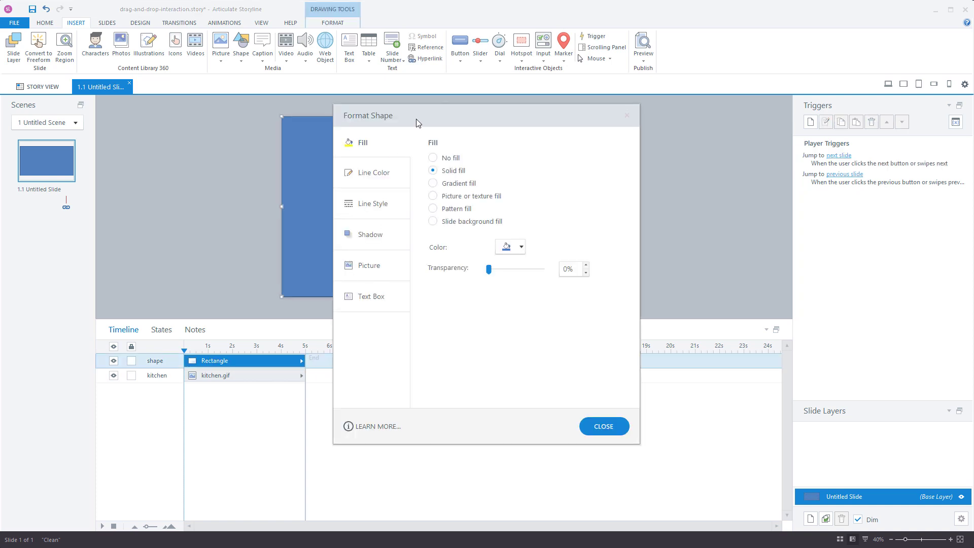
{"action": "left_click", "coordinate": [433, 184]}
{"action": "left_click_drag", "start_coordinate": [487, 115], "coordinate": [780, 98]}
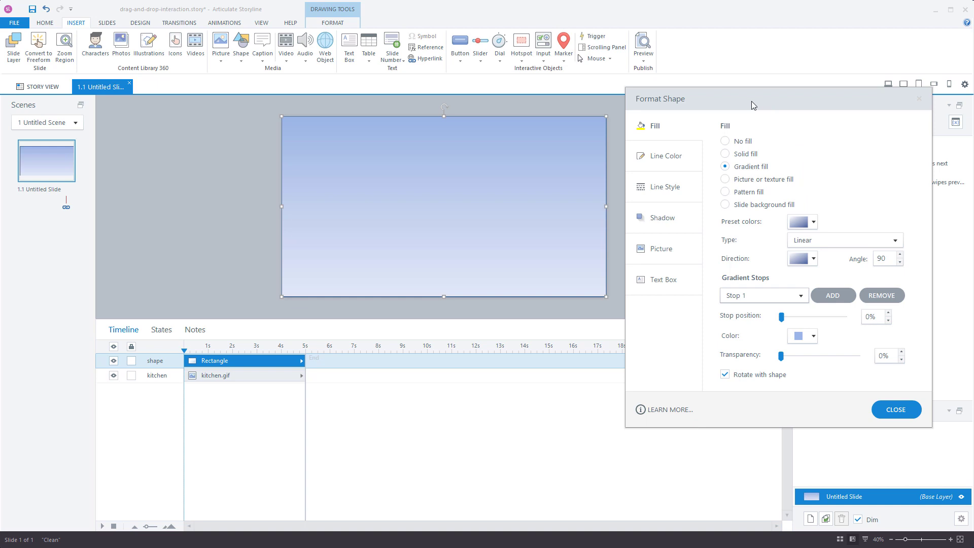
{"action": "left_click", "coordinate": [762, 296]}
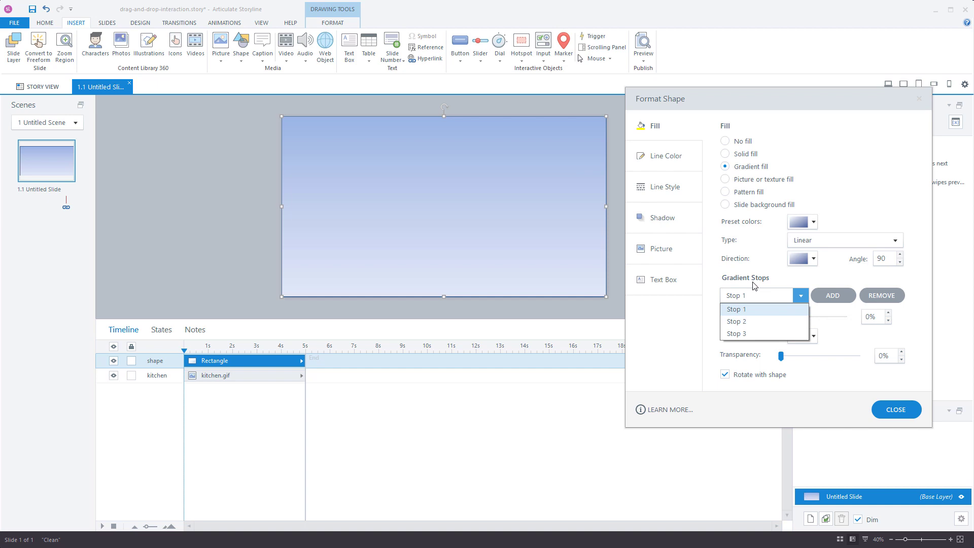
{"action": "left_click", "coordinate": [751, 333]}
{"action": "left_click", "coordinate": [878, 294]}
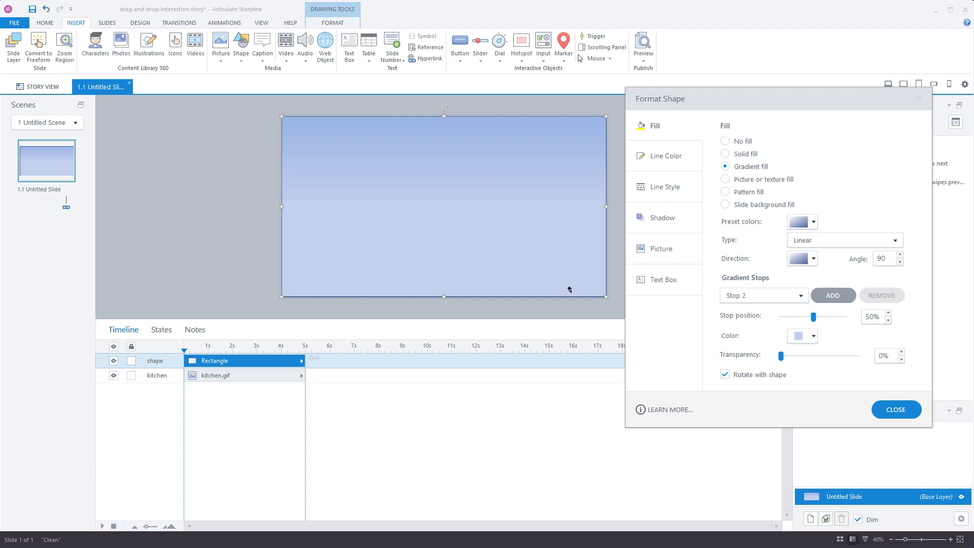
Set the rectangle's gradient angle to 180
{"action": "double_click", "coordinate": [872, 257]}
{"action": "type", "text": "1802"}
{"action": "key", "text": "Return"}
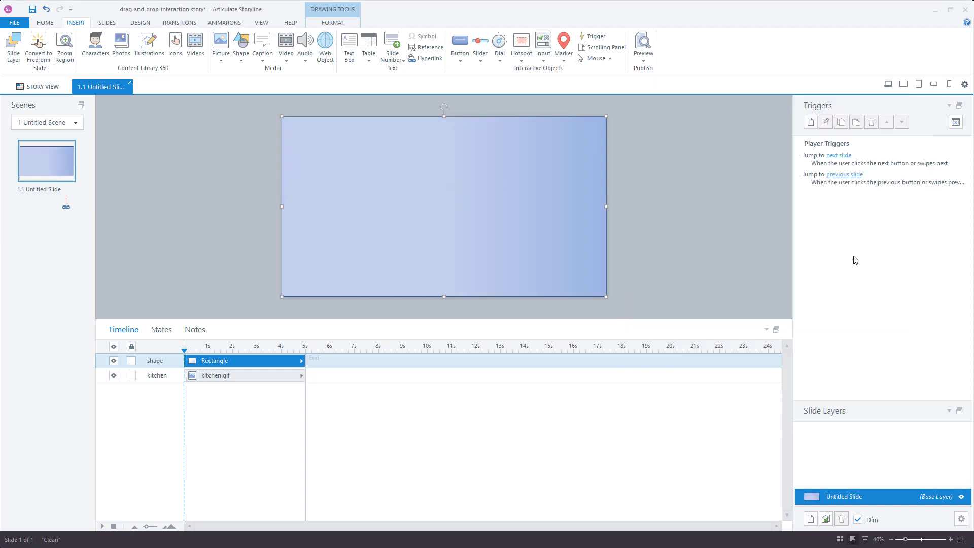
Change the color of both gradient stops of the rectangle to white
{"action": "double_click", "coordinate": [571, 208]}
{"action": "left_click", "coordinate": [806, 335]}
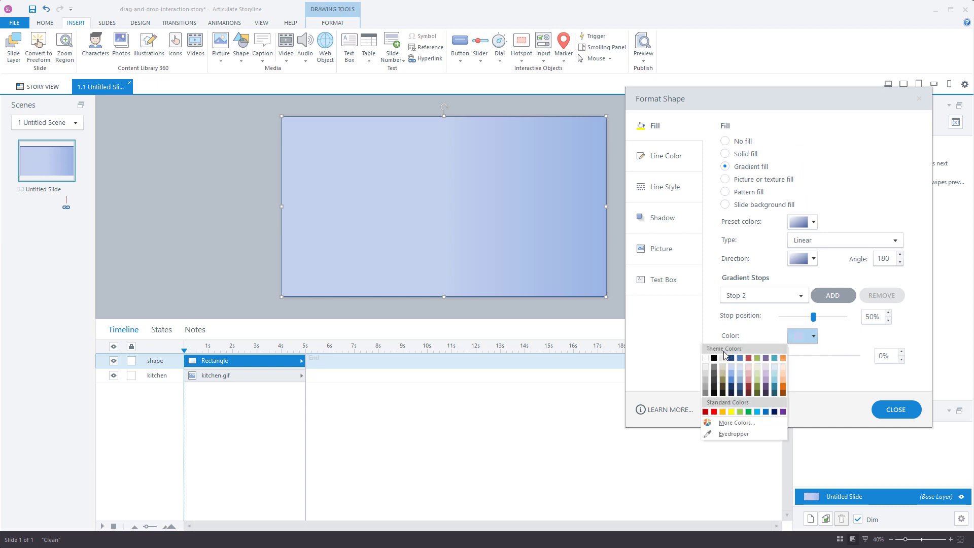
{"action": "left_click", "coordinate": [704, 358]}
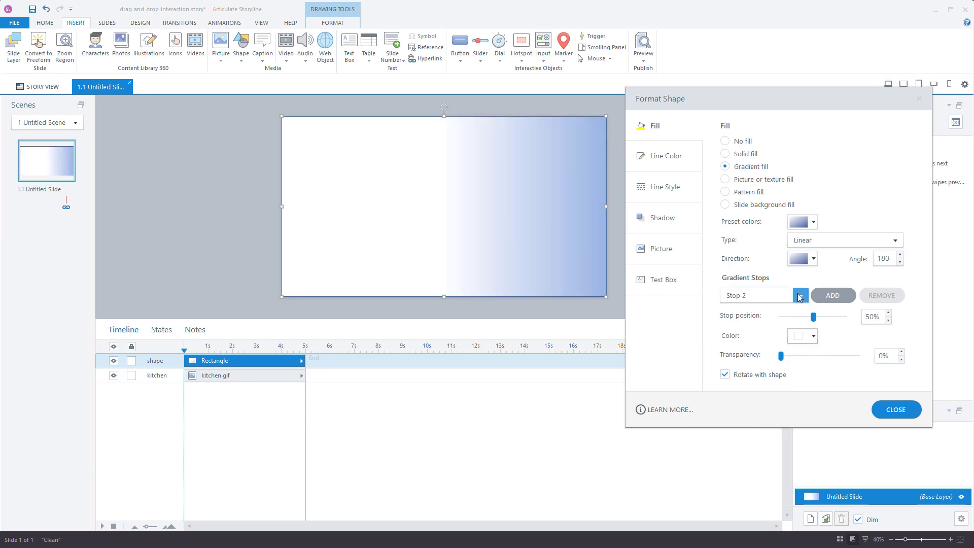
{"action": "left_click", "coordinate": [801, 298]}
{"action": "left_click", "coordinate": [749, 308]}
{"action": "left_click", "coordinate": [806, 336]}
{"action": "left_click", "coordinate": [705, 358]}
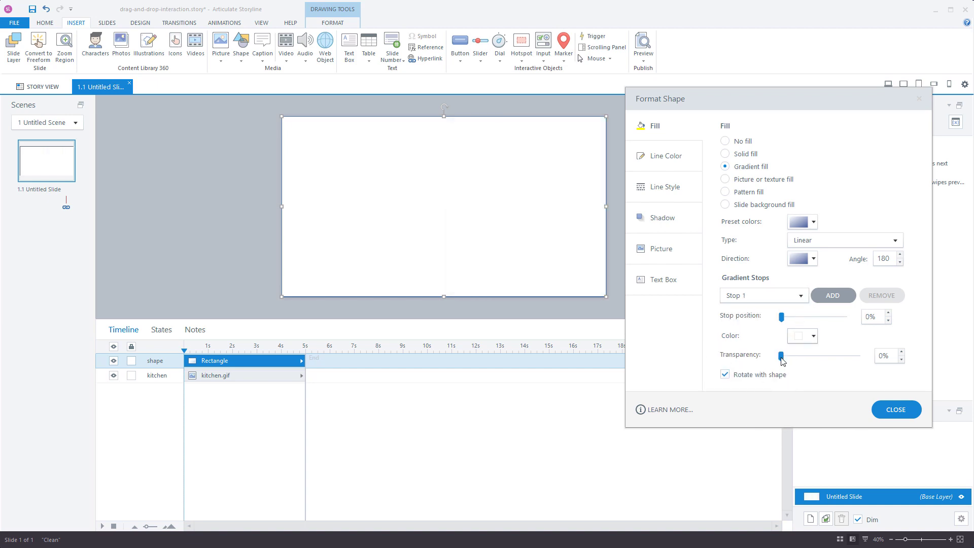
Set gradient Stop 1 to 100% transparency and move Stop 2 to the 70% position
{"action": "left_click_drag", "start_coordinate": [781, 358], "coordinate": [867, 359]}
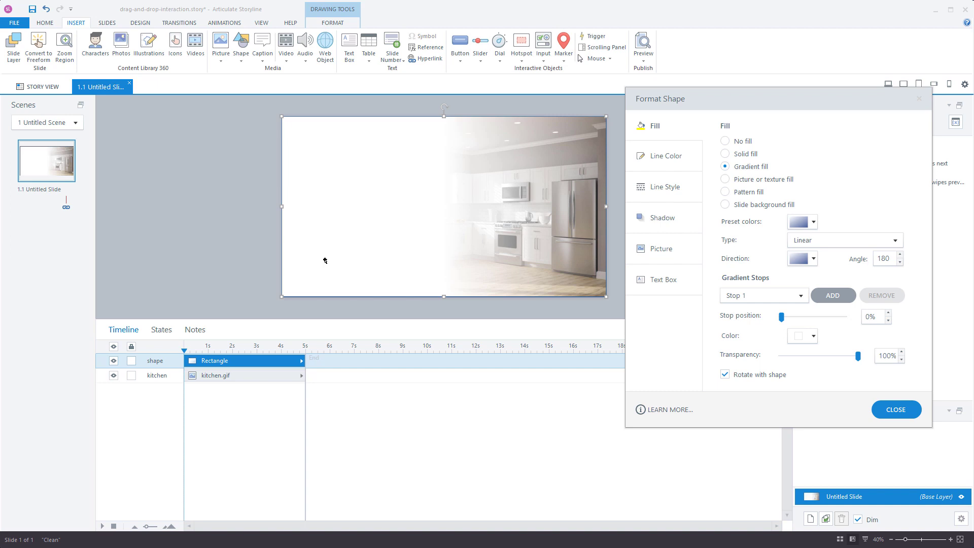
{"action": "left_click", "coordinate": [801, 295]}
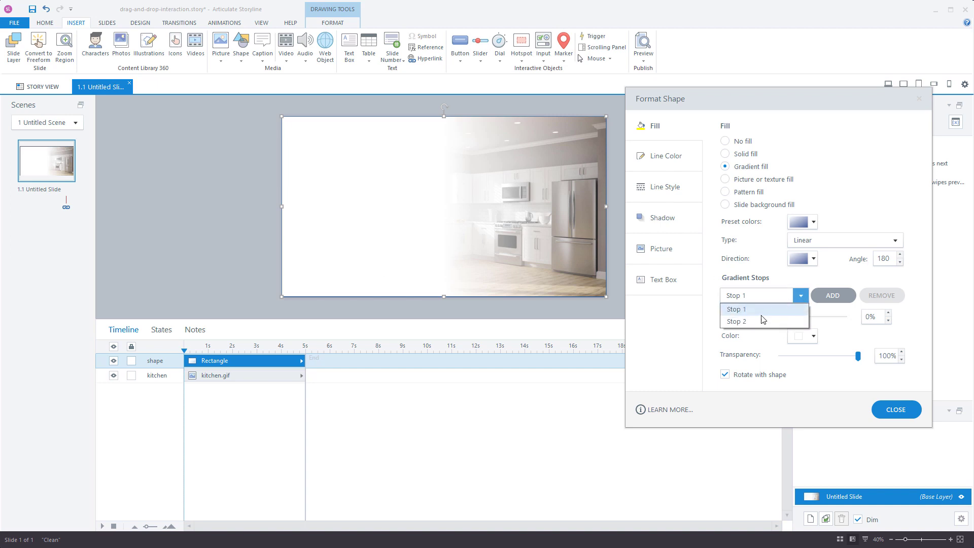
{"action": "left_click", "coordinate": [753, 324]}
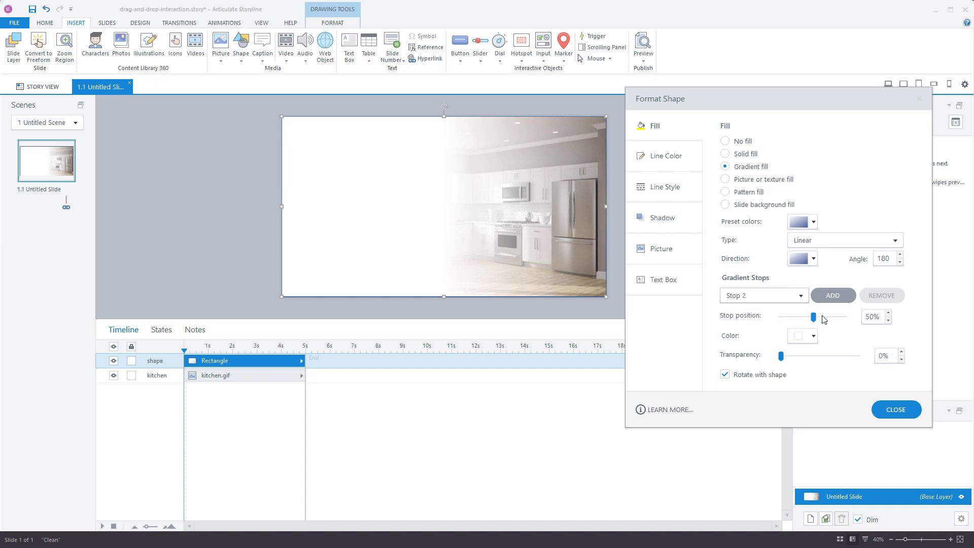
{"action": "left_click_drag", "start_coordinate": [812, 316], "coordinate": [826, 318]}
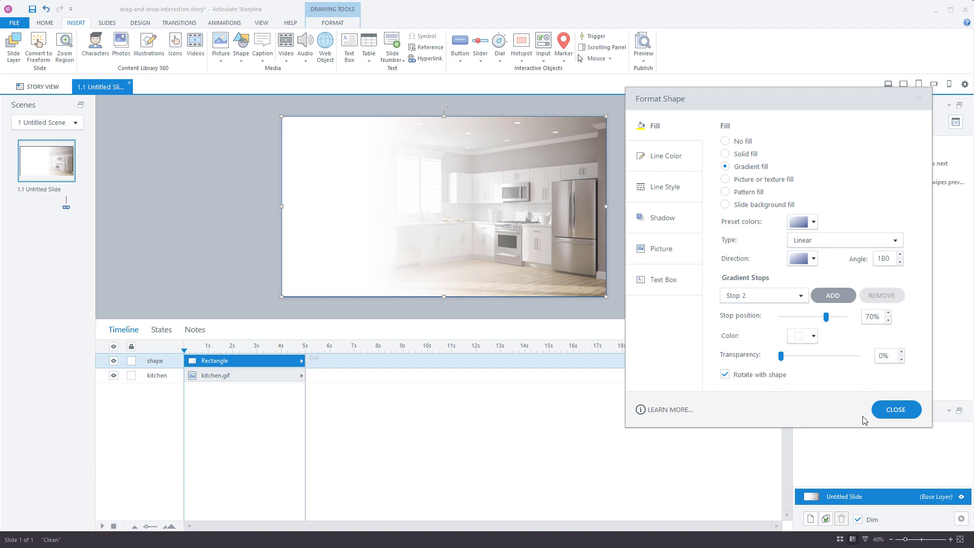
{"action": "left_click", "coordinate": [896, 410]}
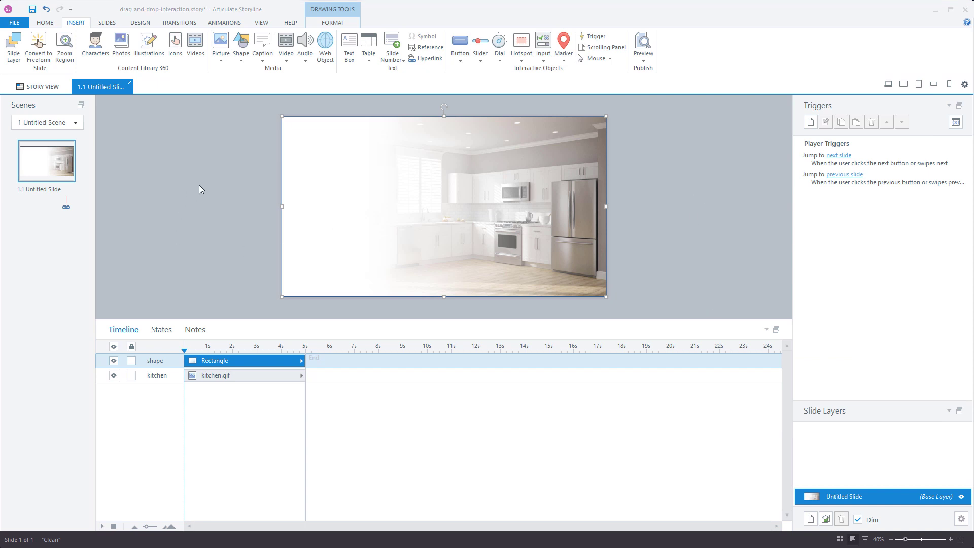
Insert fridge-transparent.png, place it against the slide's right edge and enlarge it to about 471 by 613 px
{"action": "left_click", "coordinate": [223, 64]}
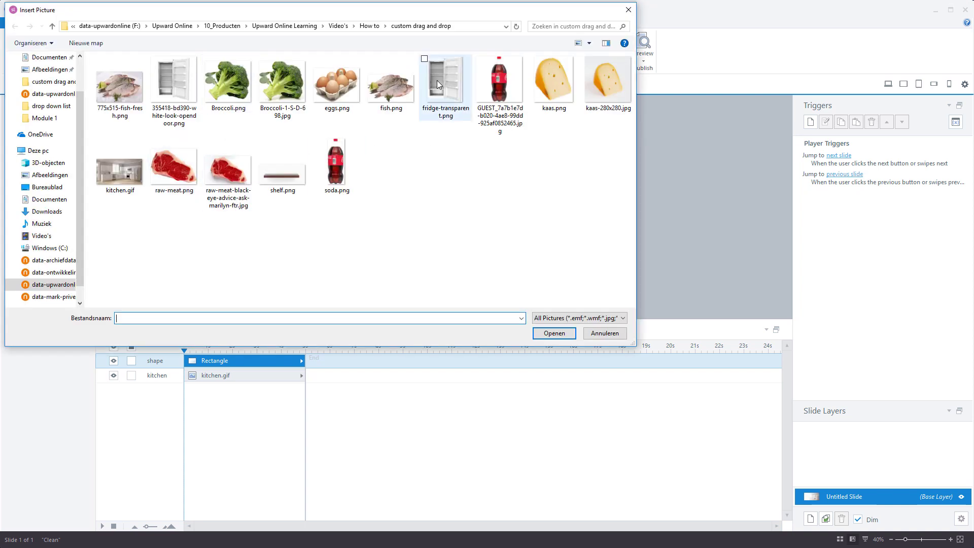
{"action": "left_click", "coordinate": [441, 82]}
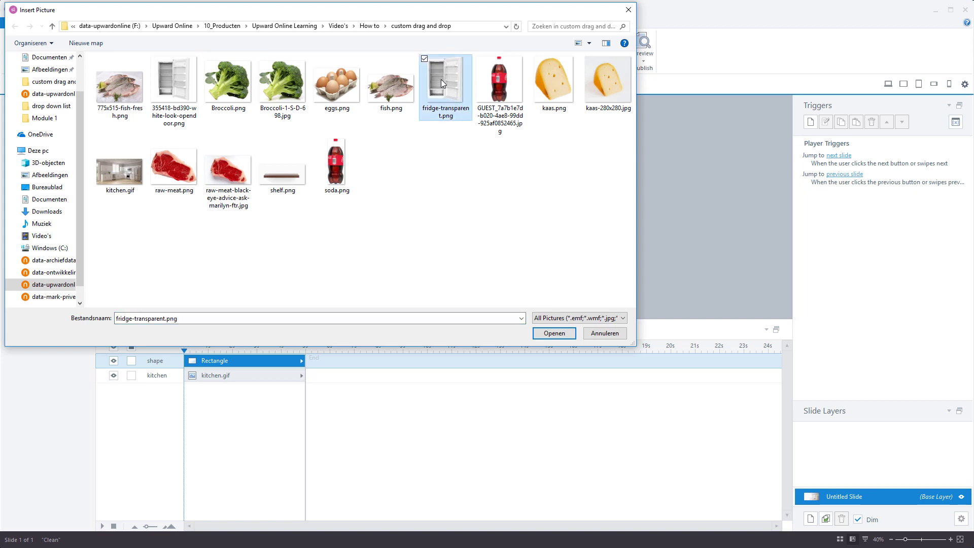
{"action": "left_click", "coordinate": [553, 334]}
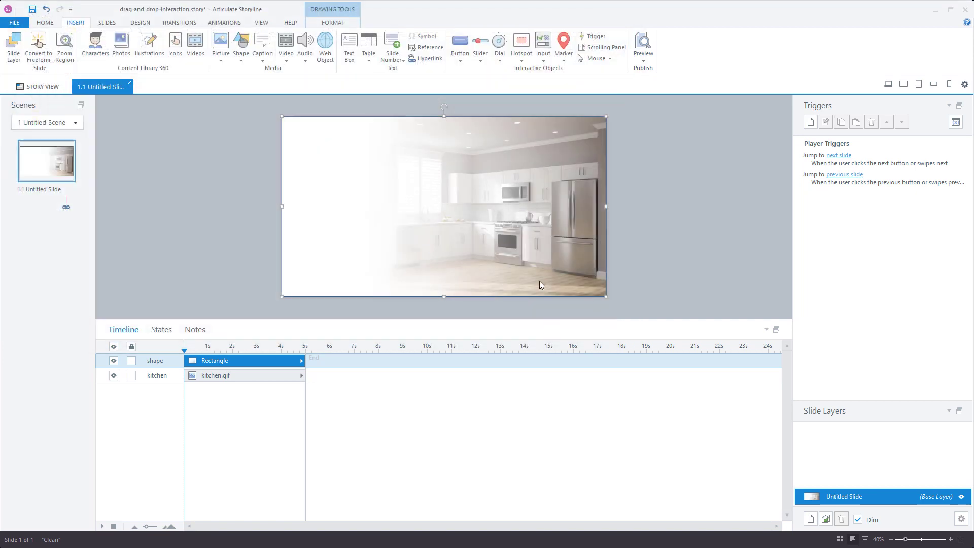
{"action": "left_click_drag", "start_coordinate": [436, 216], "coordinate": [552, 234]}
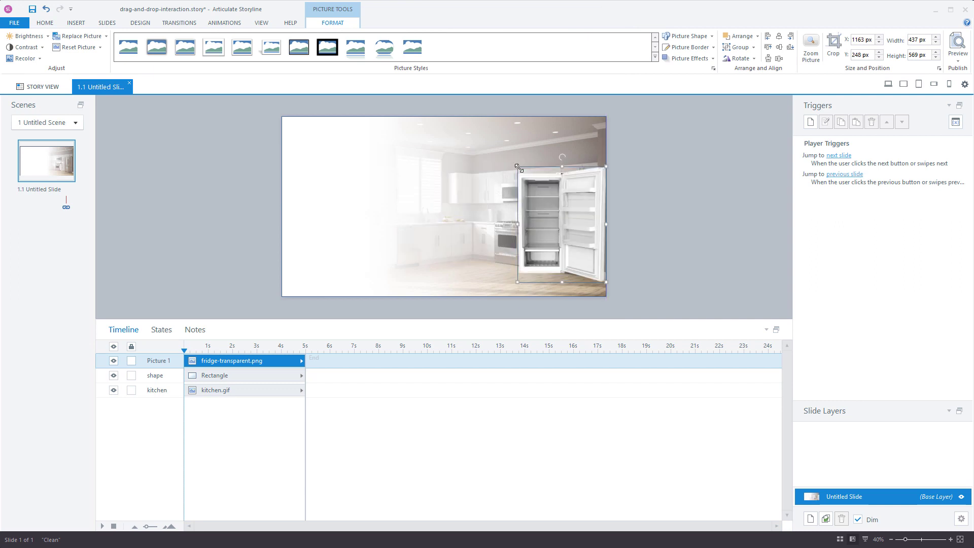
{"action": "left_click_drag", "start_coordinate": [517, 168], "coordinate": [511, 158]}
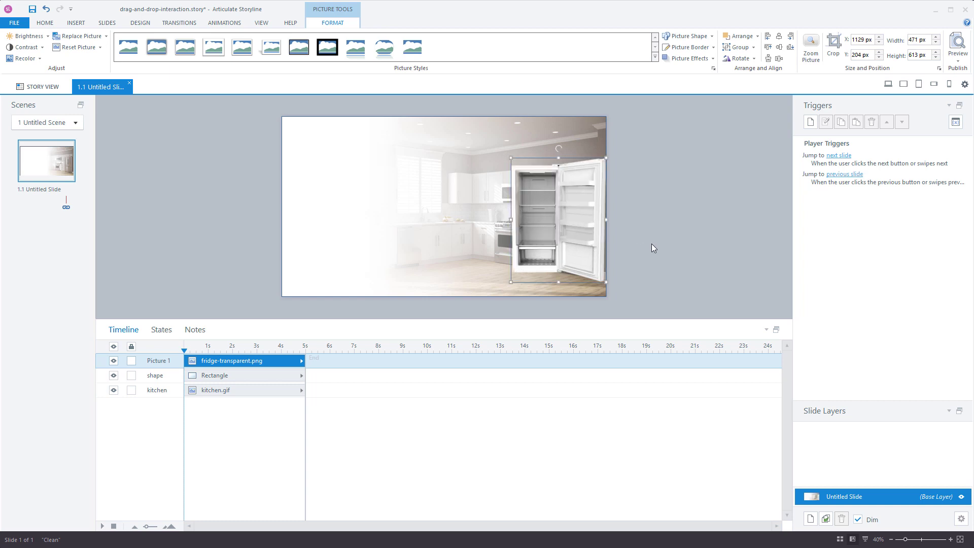
{"action": "left_click", "coordinate": [670, 214]}
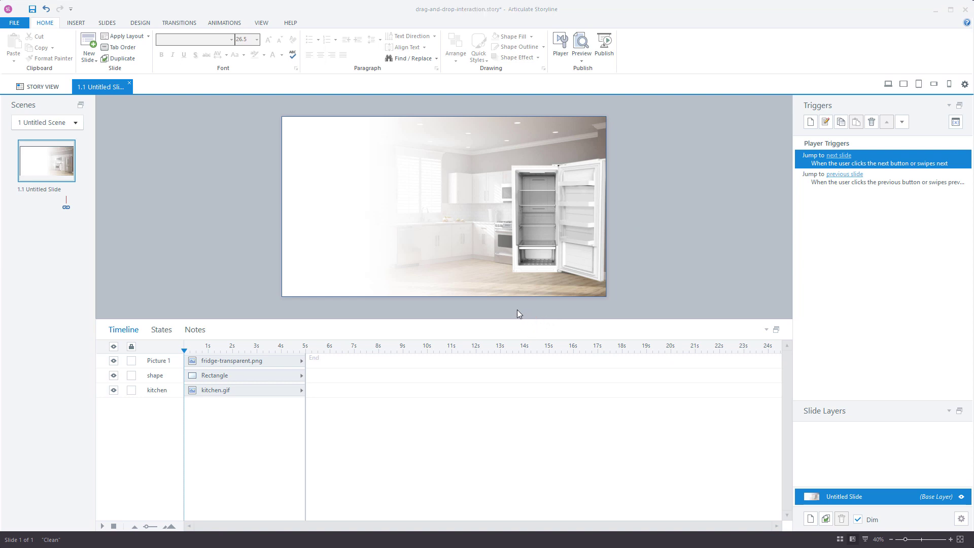
Add a text box at the slide's upper left with the bold title "What goes where in the fridge?"
{"action": "left_click", "coordinate": [75, 23]}
{"action": "left_click", "coordinate": [349, 47]}
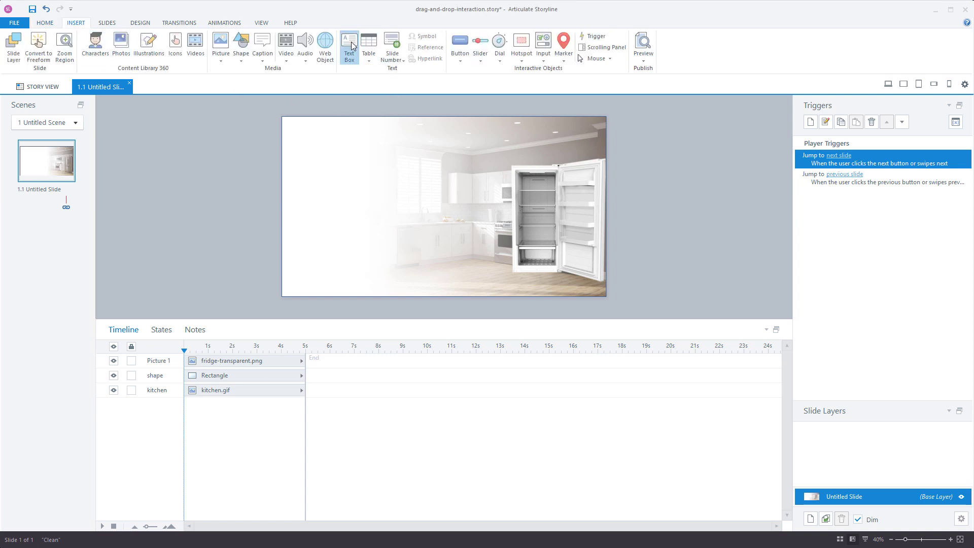
{"action": "left_click_drag", "start_coordinate": [295, 124], "coordinate": [422, 137]}
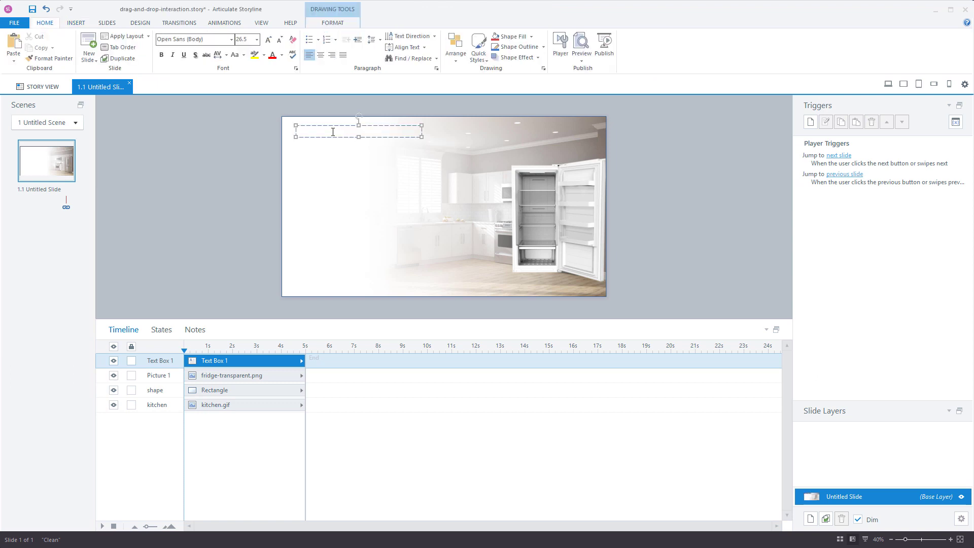
{"action": "type", "text": "What goes where in the fridge?"}
{"action": "left_click_drag", "start_coordinate": [407, 131], "coordinate": [286, 129]}
{"action": "key", "text": "ctrl+b"}
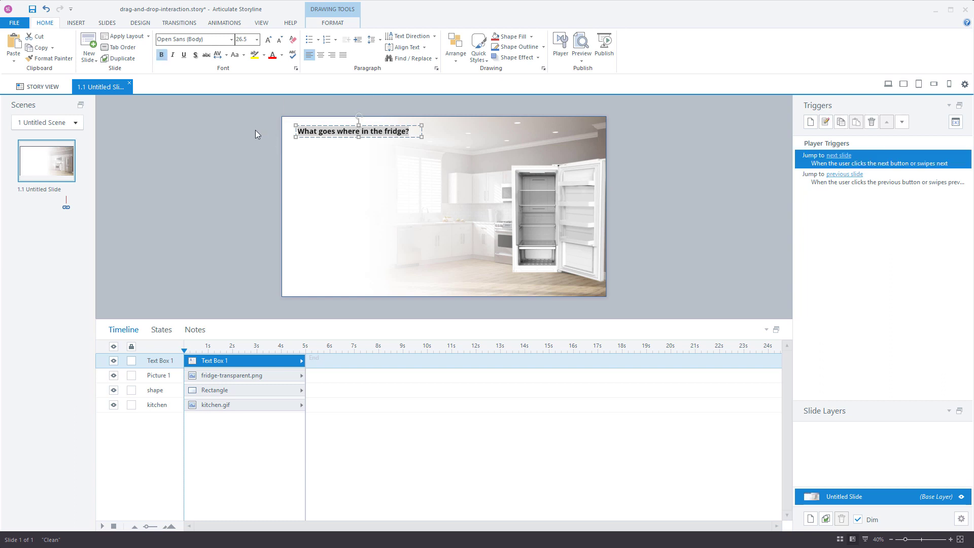
{"action": "left_click", "coordinate": [255, 129]}
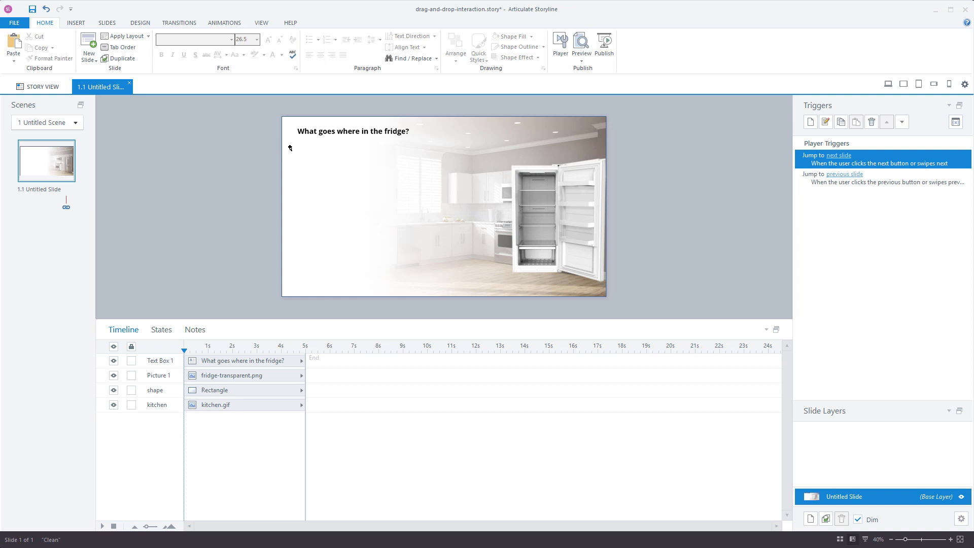
Add a text box below the title with paragraphs on knowing where to store food, refrigerating it correctly, and dragging foods to the correct shelf
{"action": "left_click", "coordinate": [77, 23]}
{"action": "left_click", "coordinate": [353, 50]}
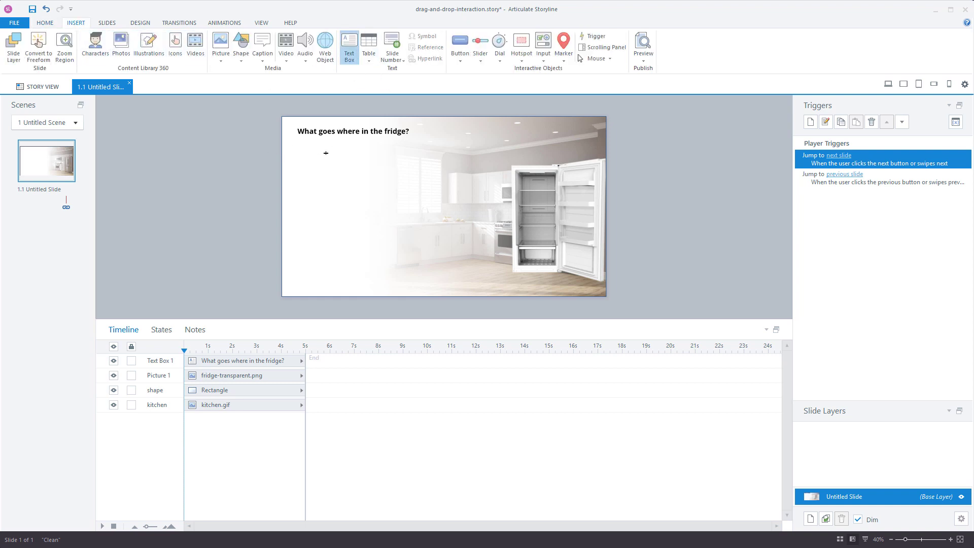
{"action": "left_click_drag", "start_coordinate": [302, 146], "coordinate": [409, 178]}
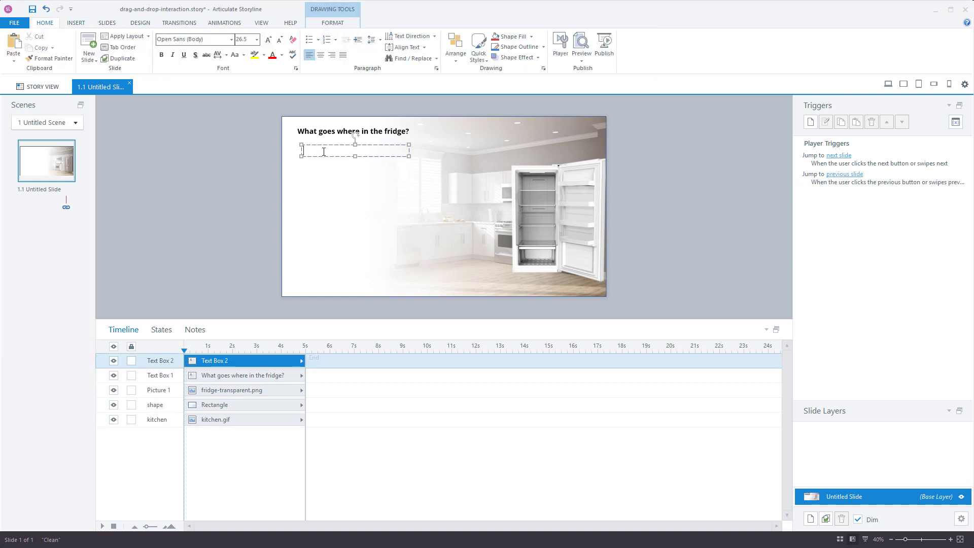
{"action": "type", "text": "Knowing where in the fridge to store your food is a question that many people wish they knew the answer to.  Refrigerating your food correctly is important to ensure that your food remains safe to eat and stop harmful bacteria spreading for raw to ready-to-eat foods.  Drag the foods from the shelves below to the correct shelve in the fridge"}
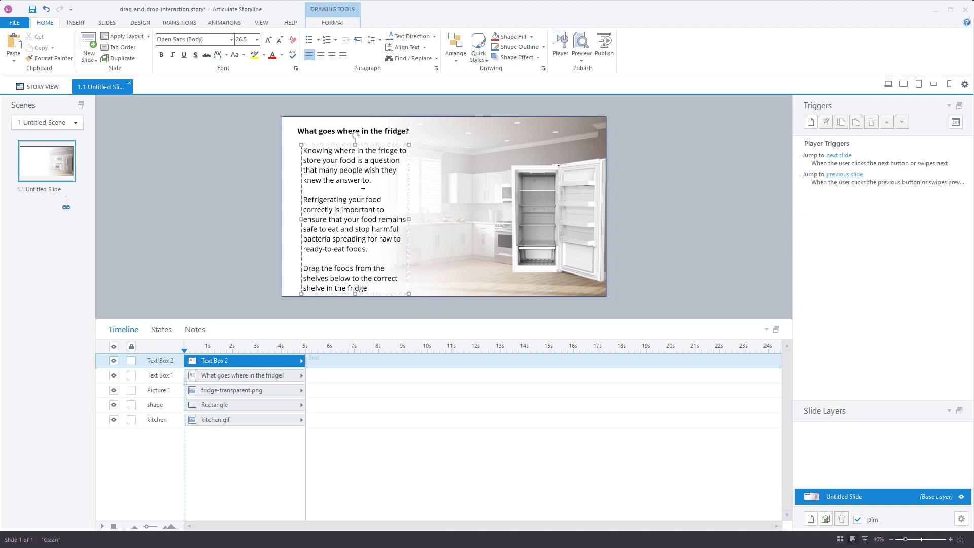
Reduce the body text to font size 16 and widen its text box slightly
{"action": "key", "text": "ctrl+a"}
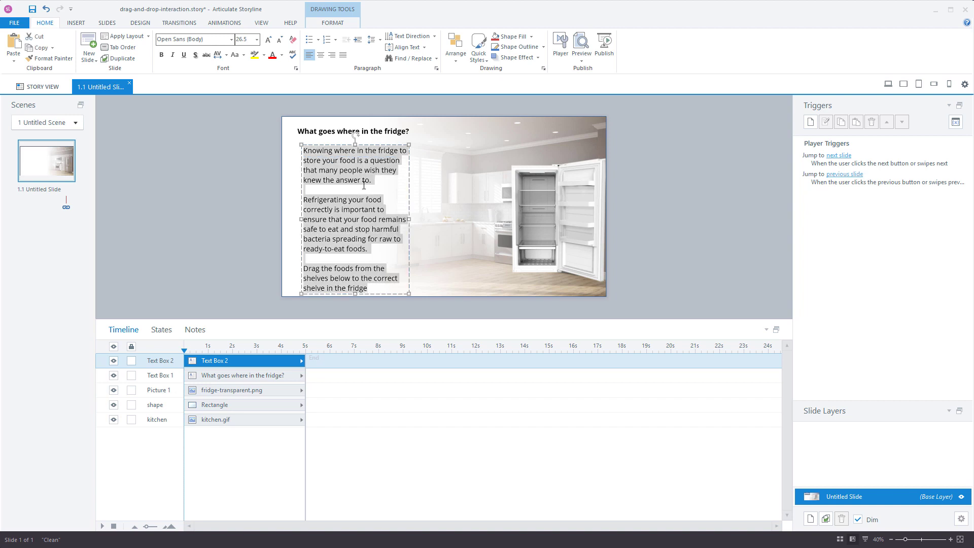
{"action": "left_click", "coordinate": [280, 40]}
{"action": "left_click", "coordinate": [280, 40]}
{"action": "left_click", "coordinate": [280, 40]}
{"action": "left_click", "coordinate": [280, 40]}
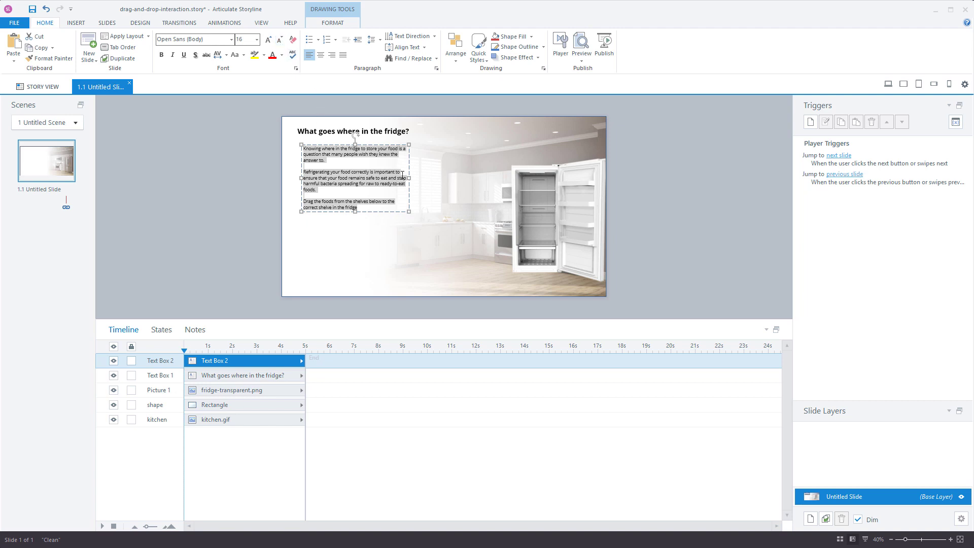
{"action": "left_click_drag", "start_coordinate": [415, 180], "coordinate": [425, 177]}
{"action": "left_click", "coordinate": [418, 180]}
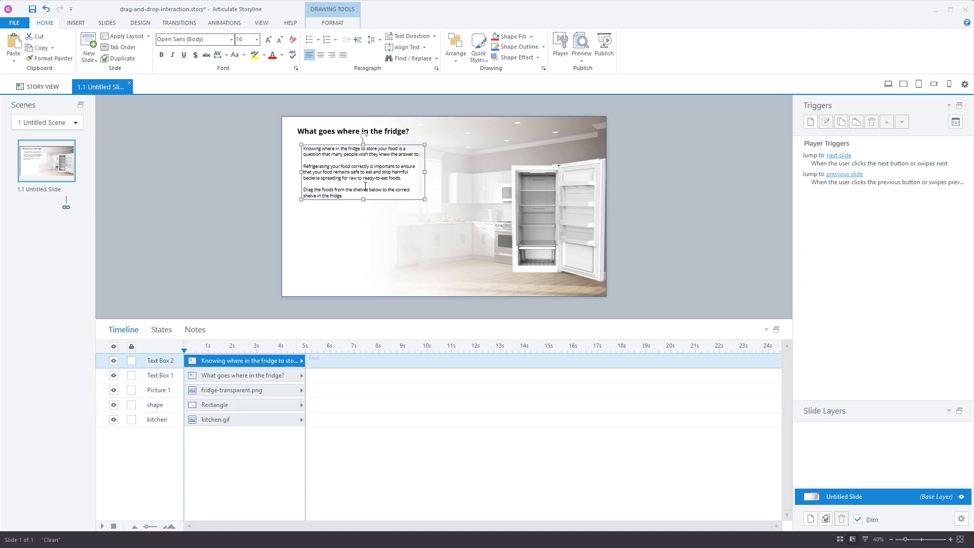
Make the last paragraph, "Drag the foods from the shelves below…", bold and italic
{"action": "left_click_drag", "start_coordinate": [357, 197], "coordinate": [298, 188]}
{"action": "key", "text": "ctrl+b"}
{"action": "key", "text": "ctrl+i"}
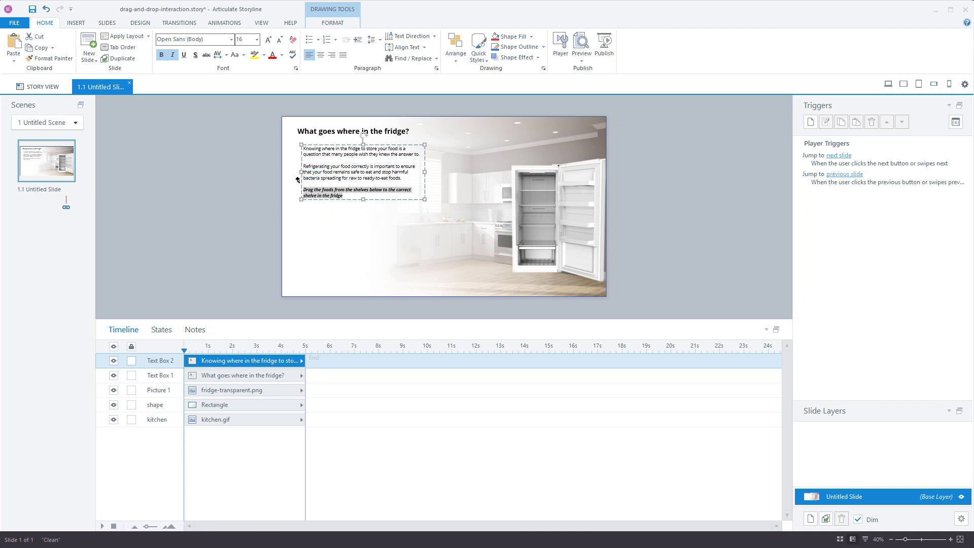
{"action": "left_click", "coordinate": [252, 211]}
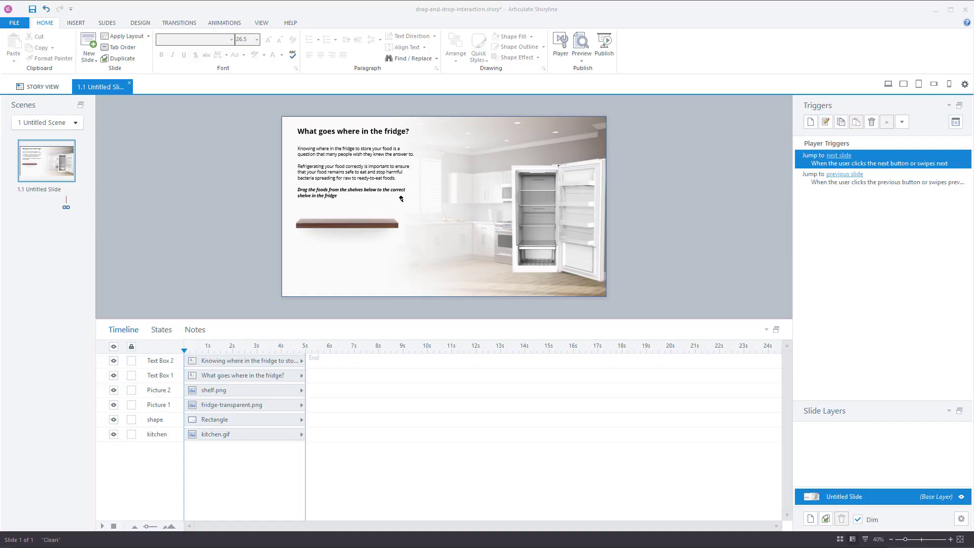
Duplicate the shelf picture and place the copy directly below the original, at about X 16 px, Y 574 px
{"action": "left_click", "coordinate": [365, 224]}
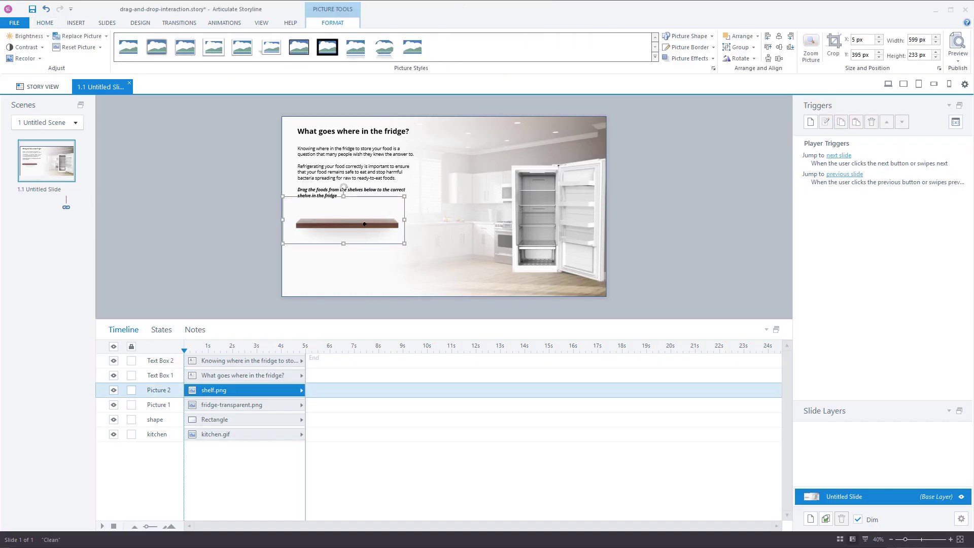
{"action": "key", "text": "ctrl+d"}
{"action": "left_click_drag", "start_coordinate": [364, 228], "coordinate": [364, 263]}
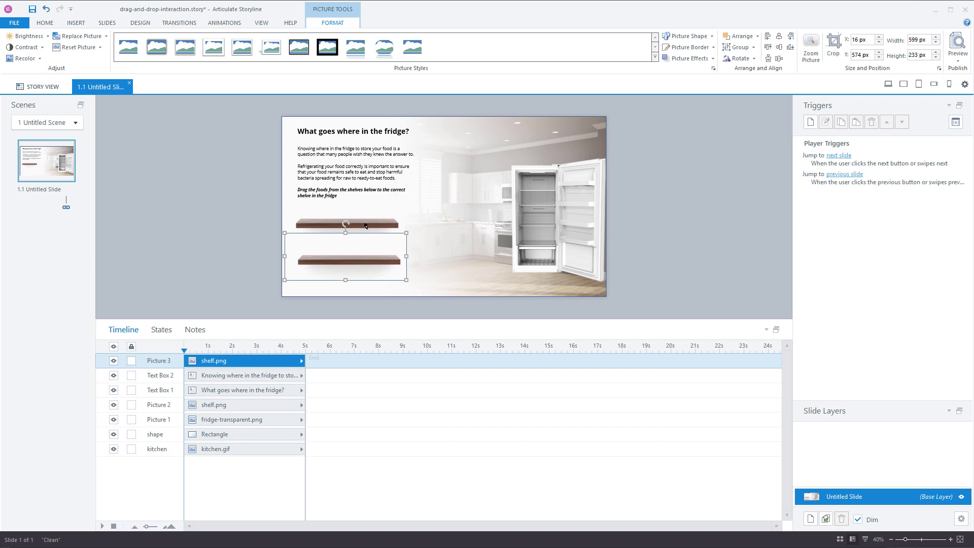
{"action": "left_click", "coordinate": [253, 256]}
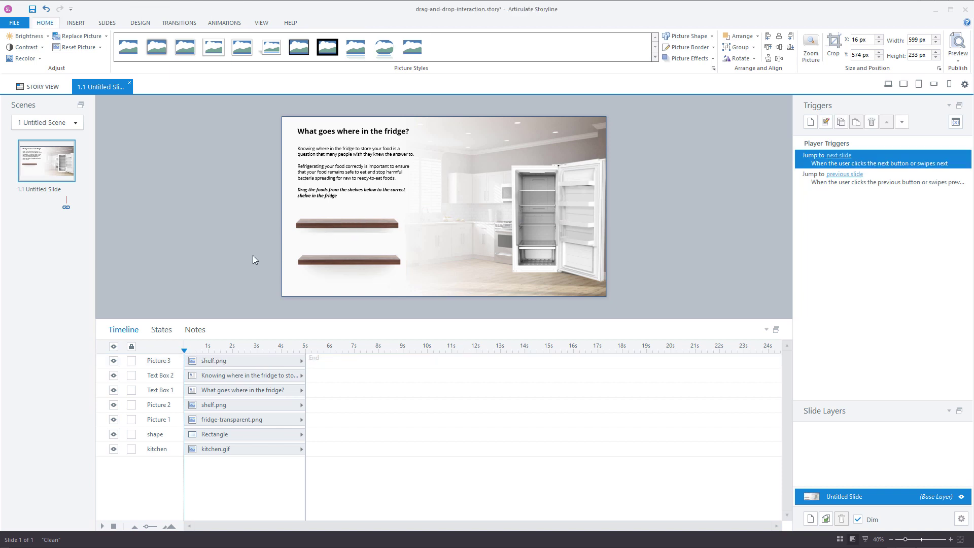
Move the copied shelf beneath the original shelf in the timeline's layer order
{"action": "left_click", "coordinate": [334, 250]}
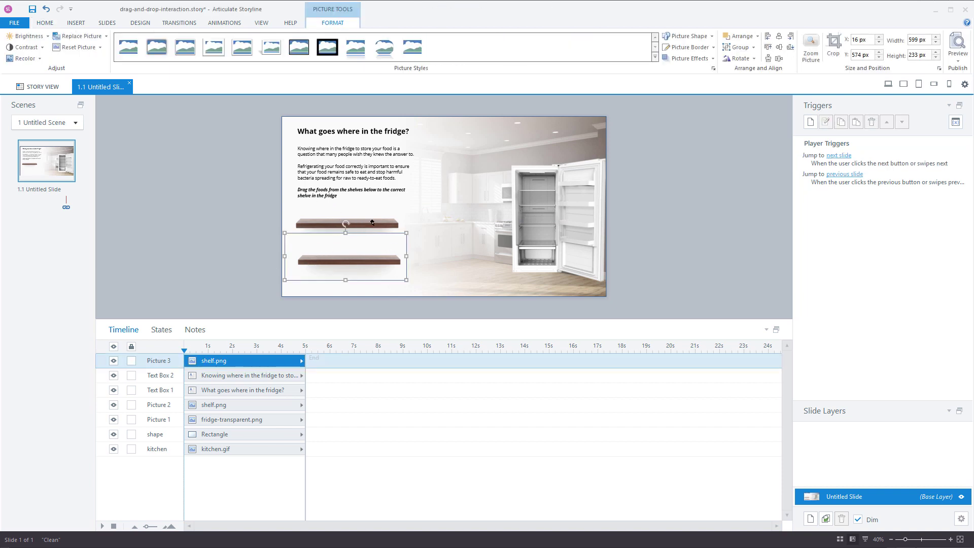
{"action": "left_click_drag", "start_coordinate": [256, 361], "coordinate": [250, 409]}
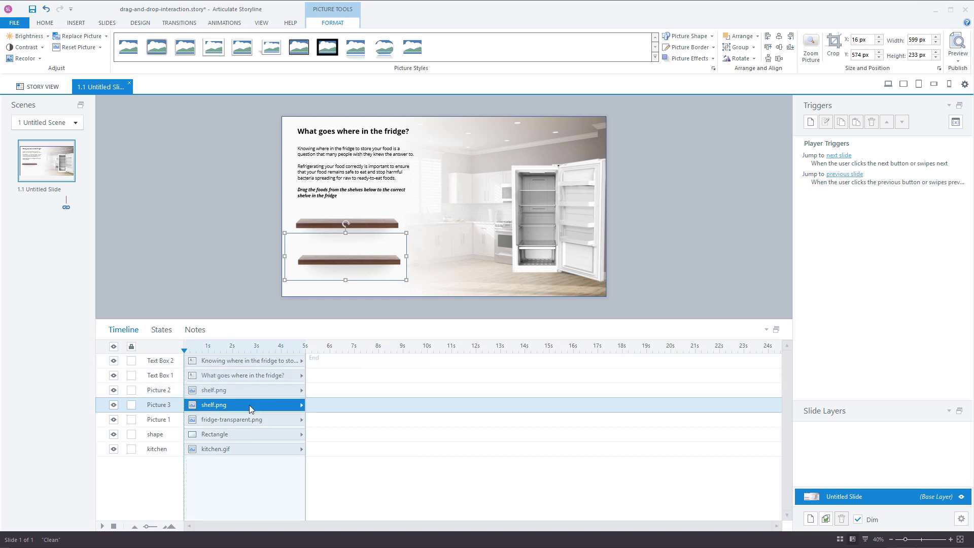
{"action": "left_click", "coordinate": [229, 256]}
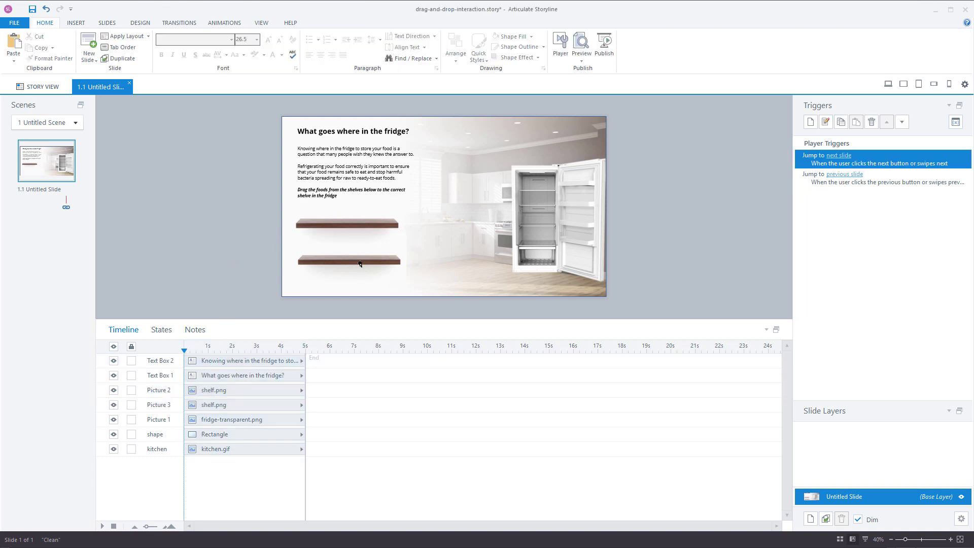
Align the left edges of both shelf pictures and save the project
{"action": "left_click", "coordinate": [357, 263]}
{"action": "left_click", "coordinate": [346, 233], "text": "shift"}
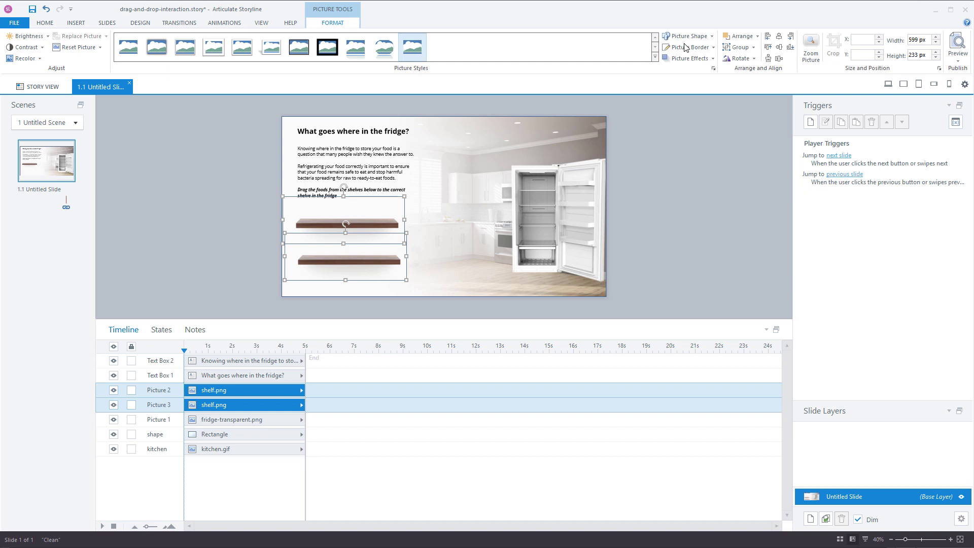
{"action": "left_click", "coordinate": [767, 36]}
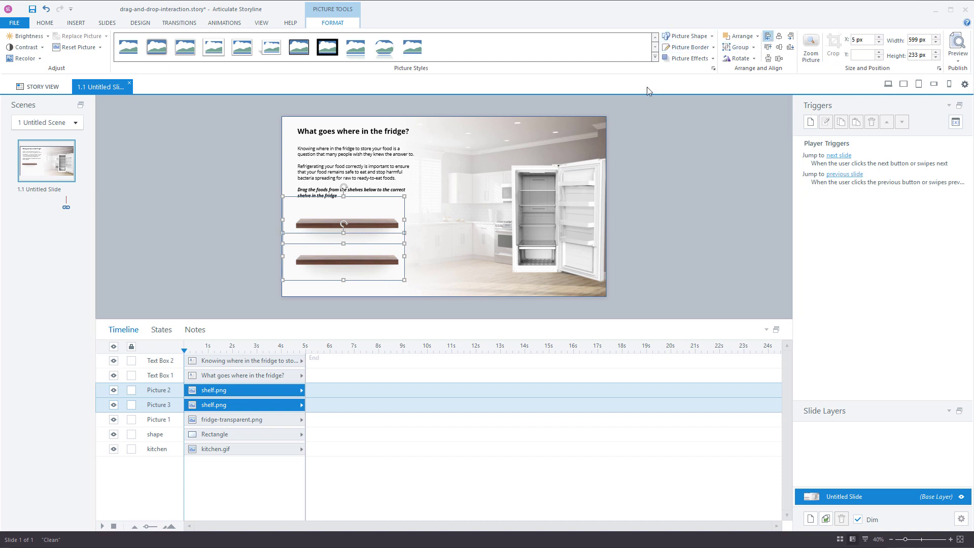
{"action": "left_click", "coordinate": [226, 225]}
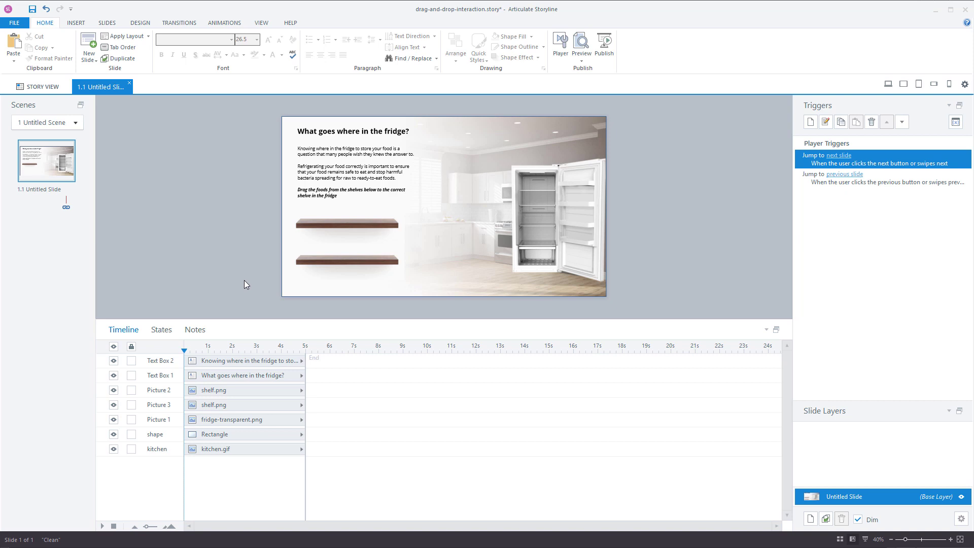
{"action": "key", "text": "ctrl+s"}
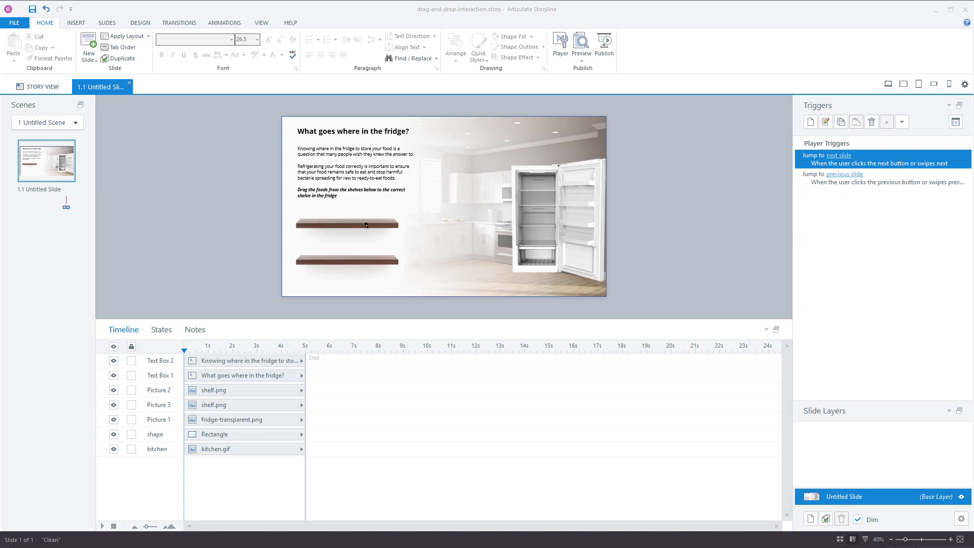
Insert the pictures Broccoli.png, eggs.png, fish.png, soda.png, kaas.png and raw-meat.png together
{"action": "left_click", "coordinate": [76, 22]}
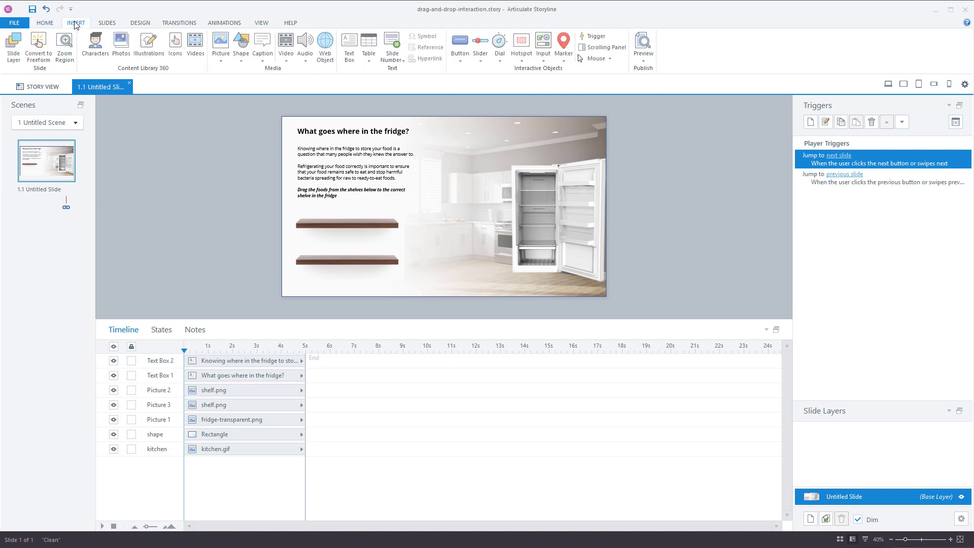
{"action": "left_click", "coordinate": [219, 56]}
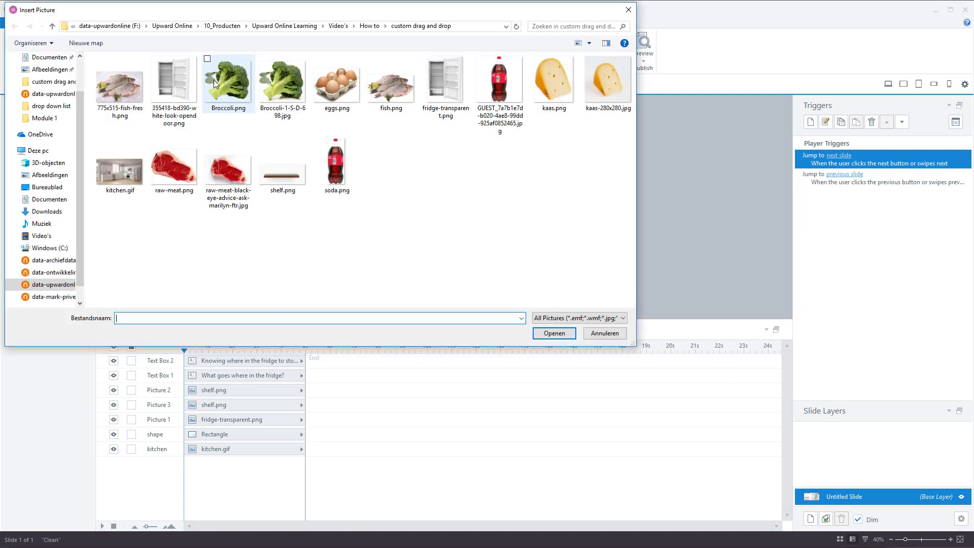
{"action": "left_click", "coordinate": [227, 84]}
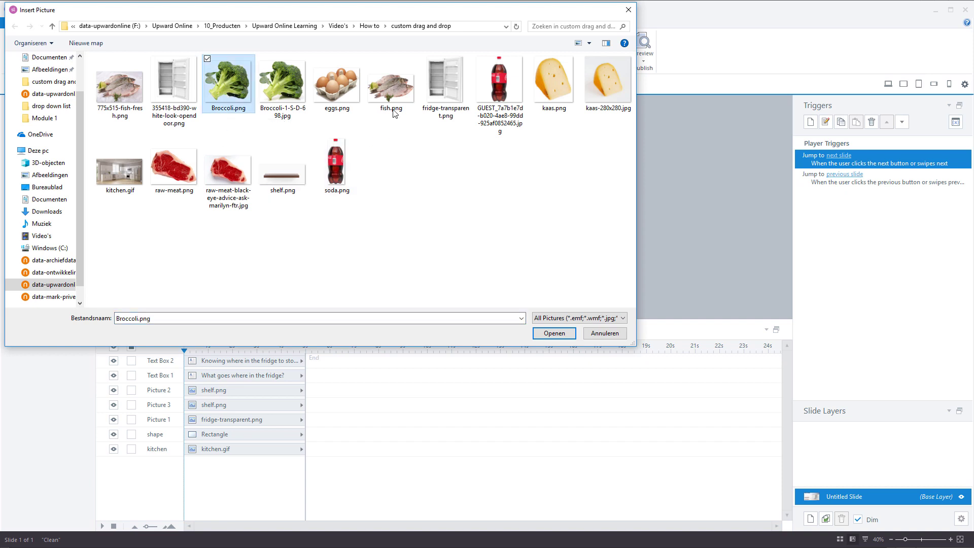
{"action": "left_click", "coordinate": [343, 88], "text": "ctrl"}
{"action": "left_click", "coordinate": [395, 87], "text": "ctrl"}
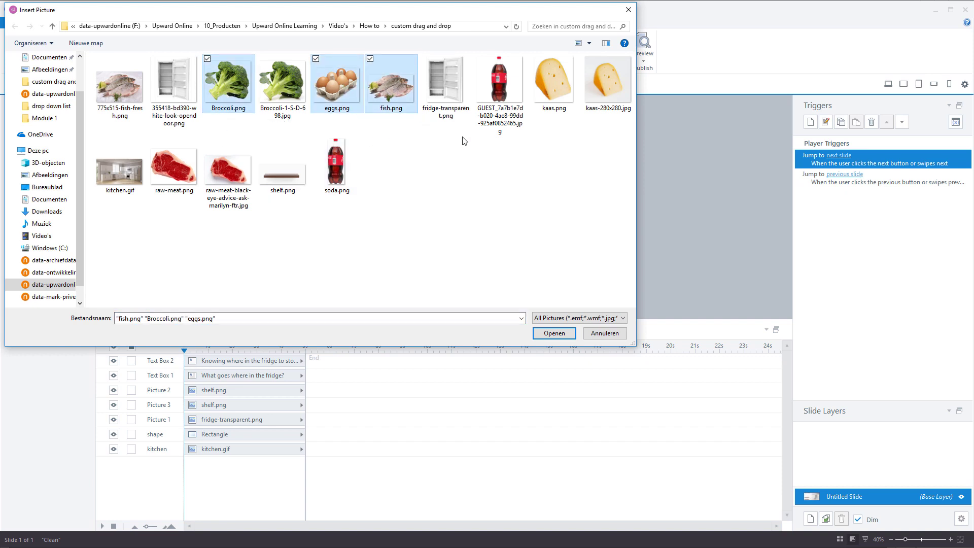
{"action": "left_click", "coordinate": [338, 165], "text": "ctrl"}
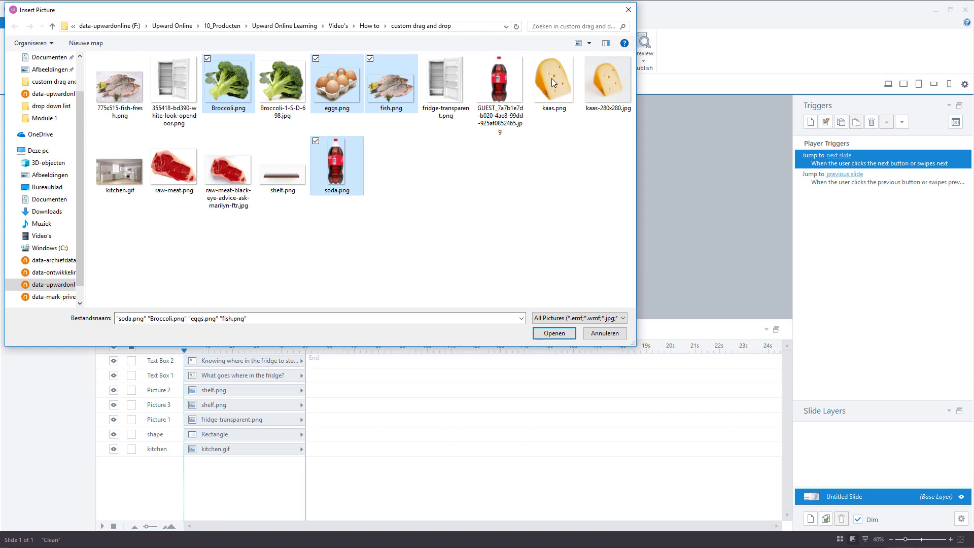
{"action": "left_click", "coordinate": [551, 76], "text": "ctrl"}
{"action": "left_click", "coordinate": [174, 168], "text": "ctrl"}
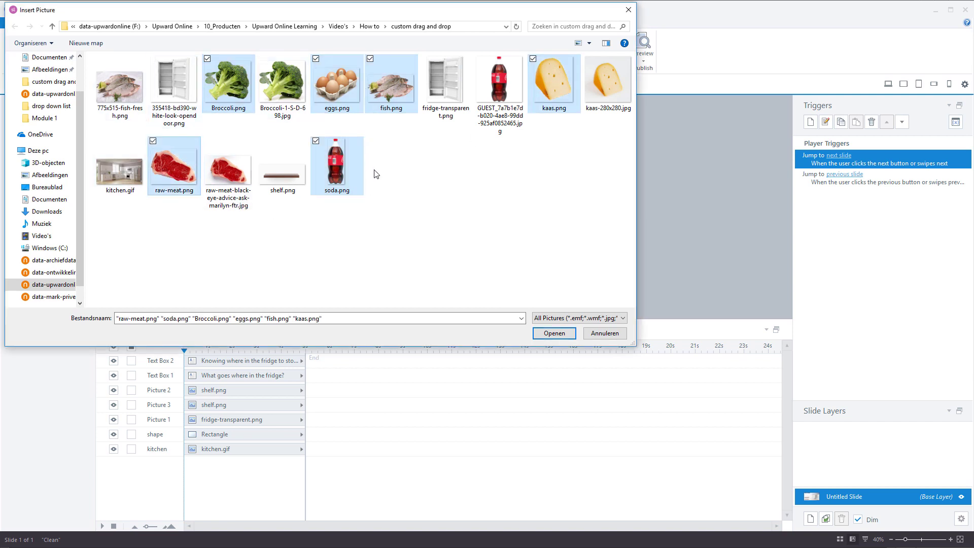
{"action": "left_click", "coordinate": [555, 332]}
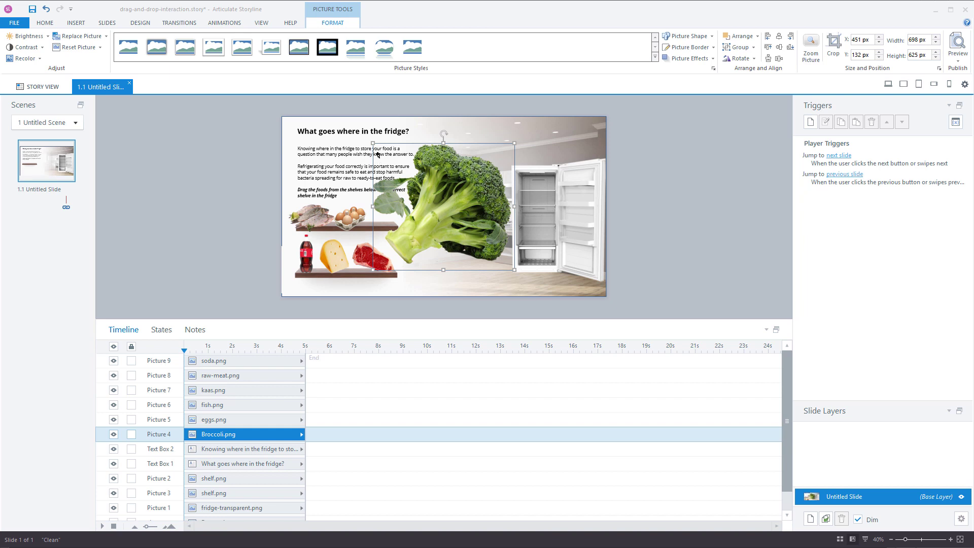
Shrink the broccoli picture to about 175 by 157 px on the upper shelf and rename it drag-brocolli
{"action": "left_click_drag", "start_coordinate": [370, 143], "coordinate": [373, 204]}
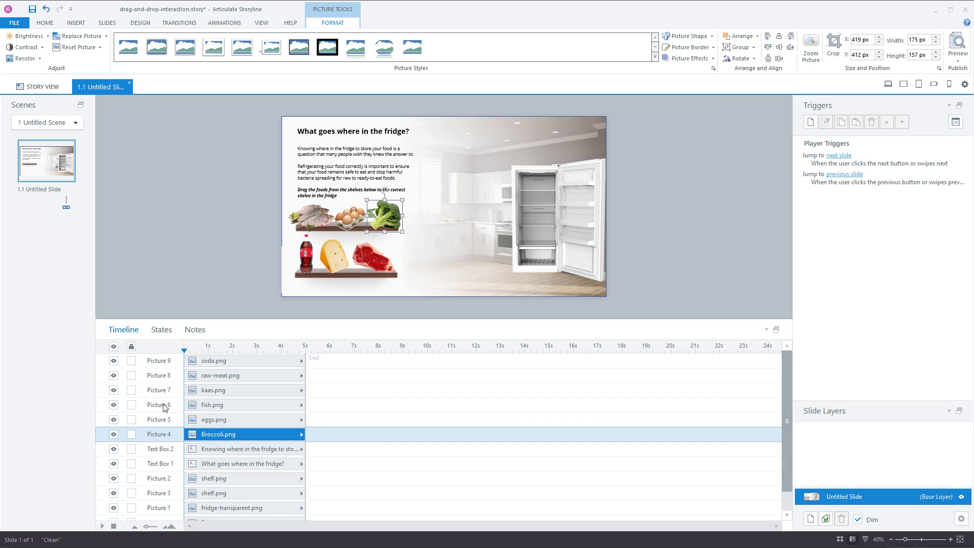
{"action": "double_click", "coordinate": [160, 432]}
{"action": "type", "text": "drag-brocolli"}
{"action": "key", "text": "Return"}
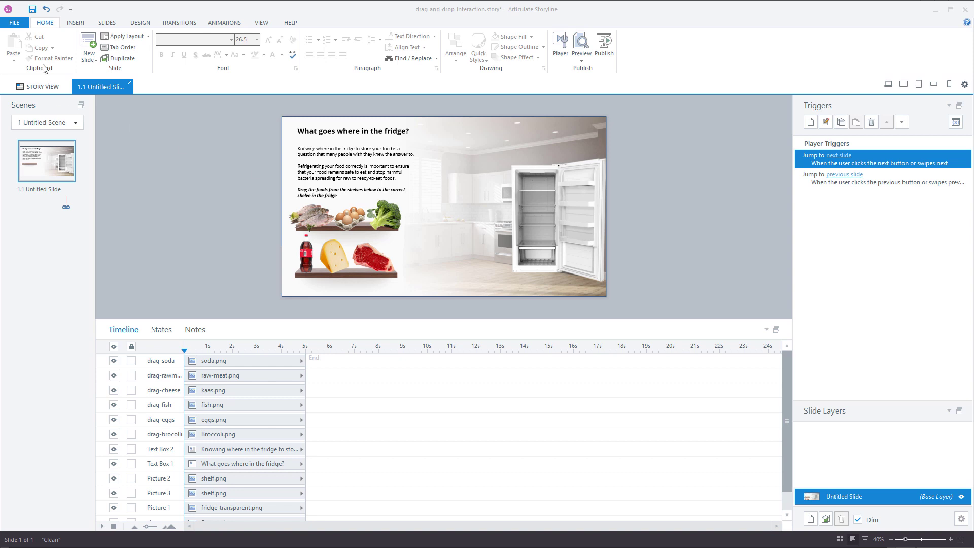
Draw rectangles as drop areas over the fridge's drawer, door and four shelves
{"action": "left_click", "coordinate": [73, 24]}
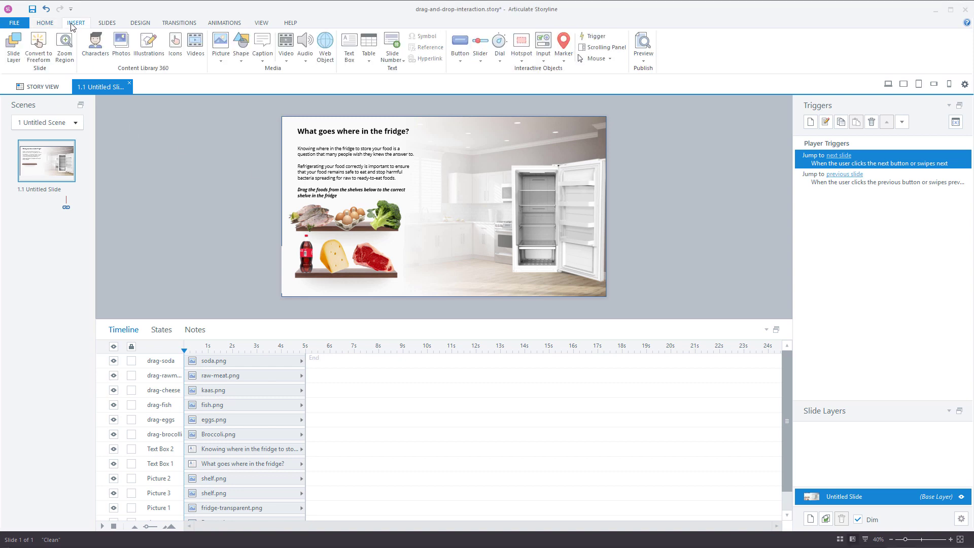
{"action": "left_click", "coordinate": [241, 62]}
{"action": "left_click", "coordinate": [123, 105]}
{"action": "mouse_move", "coordinate": [518, 248]}
{"action": "left_mouse_down"}
{"action": "mouse_move", "coordinate": [583, 274]}
{"action": "mouse_move", "coordinate": [533, 258]}
{"action": "mouse_move", "coordinate": [572, 231]}
{"action": "mouse_move", "coordinate": [531, 235]}
{"action": "mouse_move", "coordinate": [530, 181]}
{"action": "left_mouse_up"}
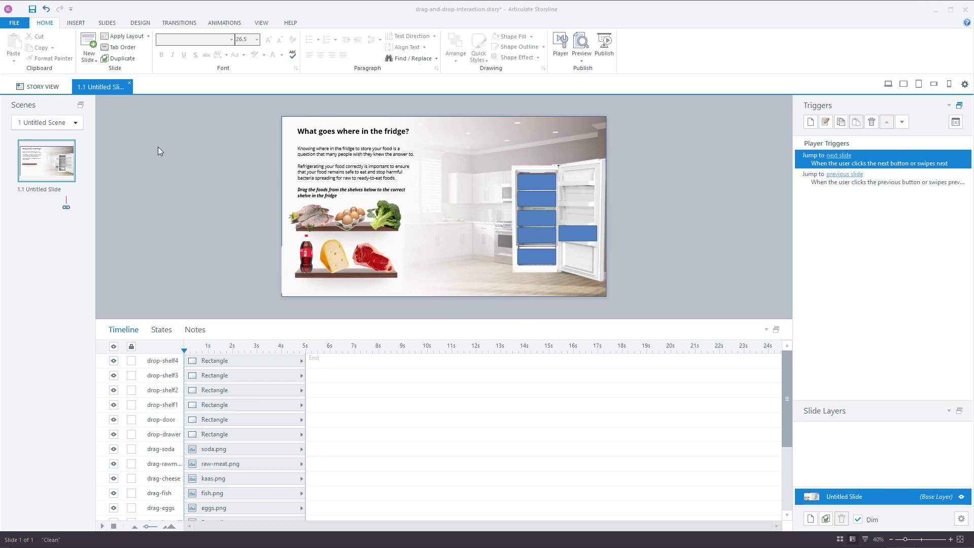
Convert the slide to a freeform question of the Drag and Drop type
{"action": "left_click", "coordinate": [76, 23]}
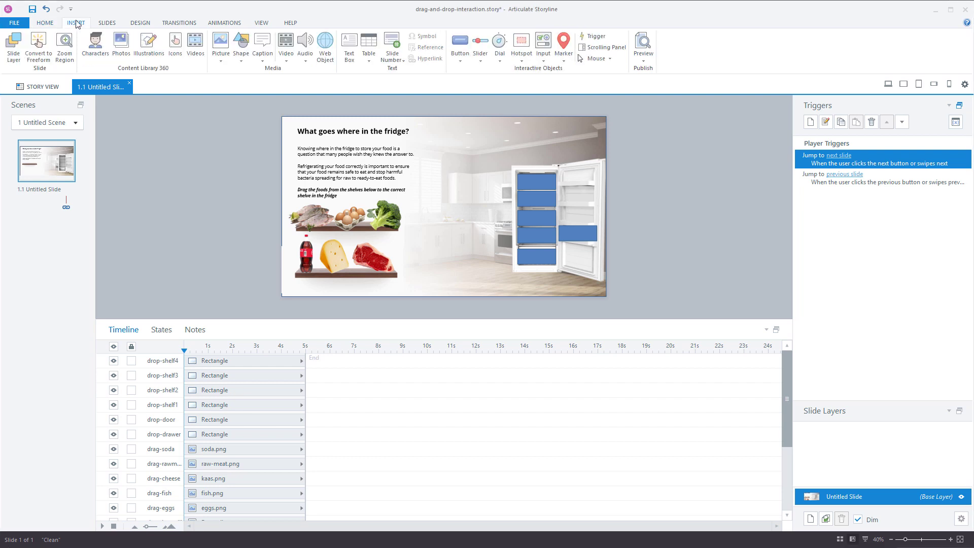
{"action": "left_click", "coordinate": [39, 57]}
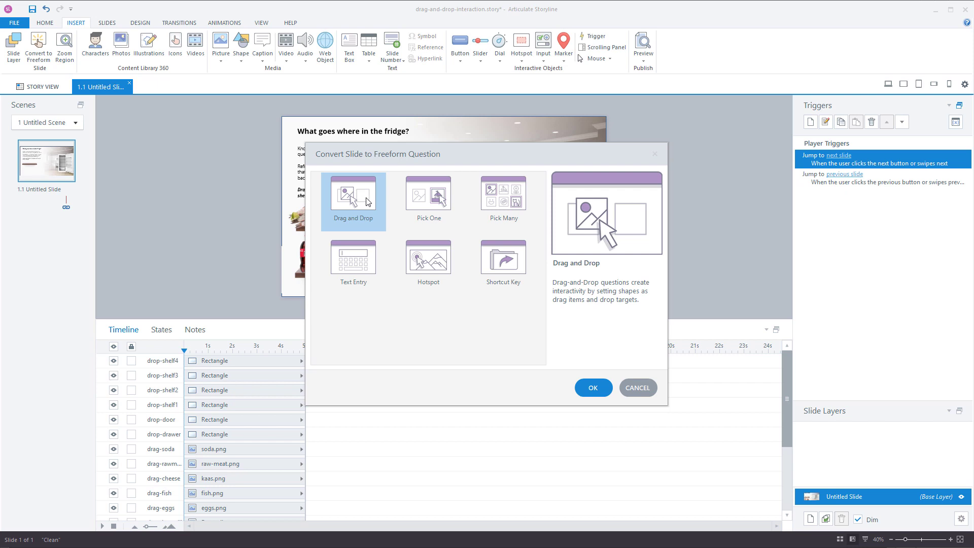
{"action": "left_click", "coordinate": [595, 388]}
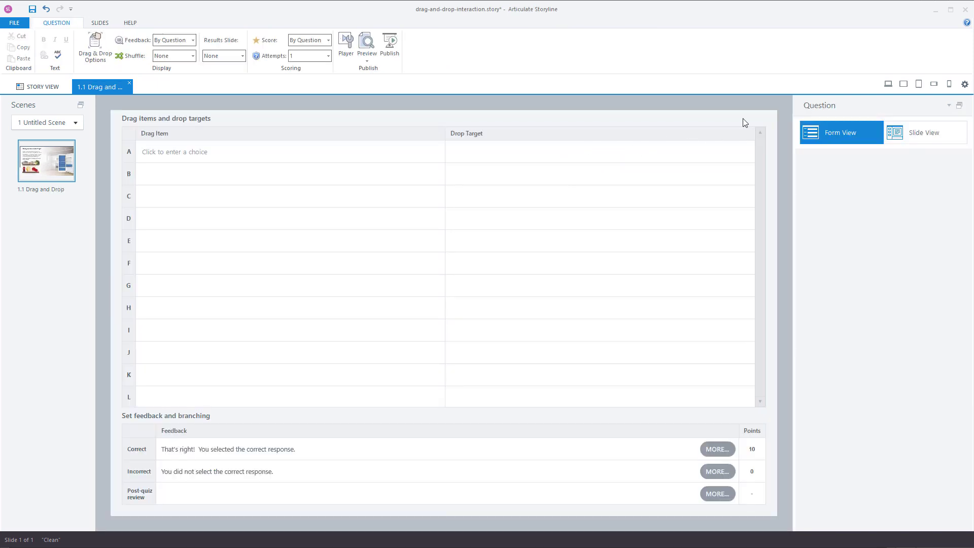
{"action": "left_click", "coordinate": [941, 128]}
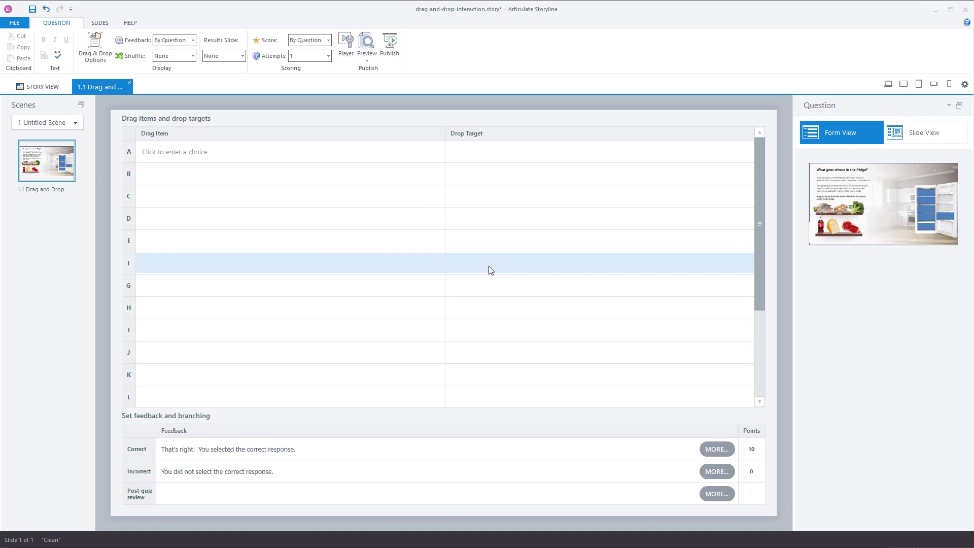
Assign drag-soda as the first drag item and set drop-door as its drop target
{"action": "left_click", "coordinate": [213, 149]}
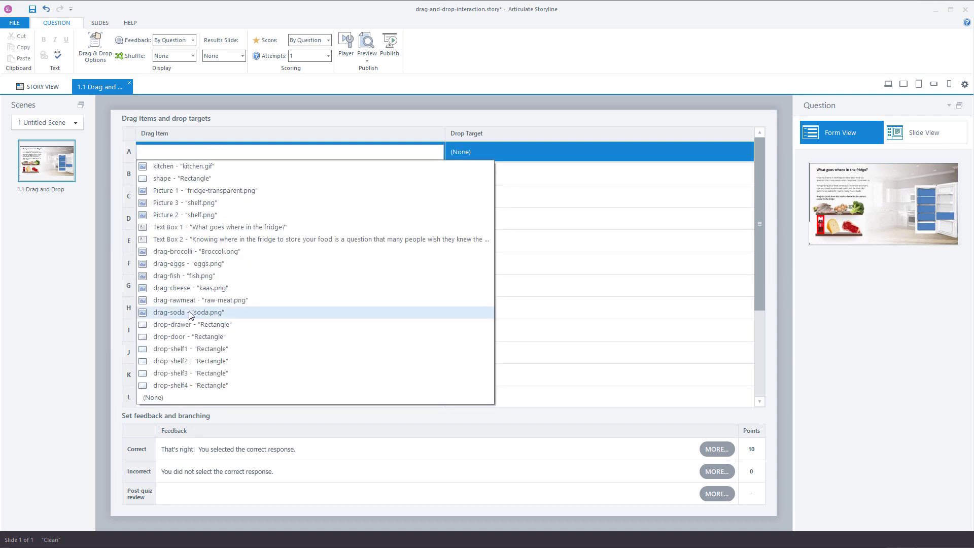
{"action": "left_click", "coordinate": [190, 313]}
{"action": "left_click", "coordinate": [476, 152]}
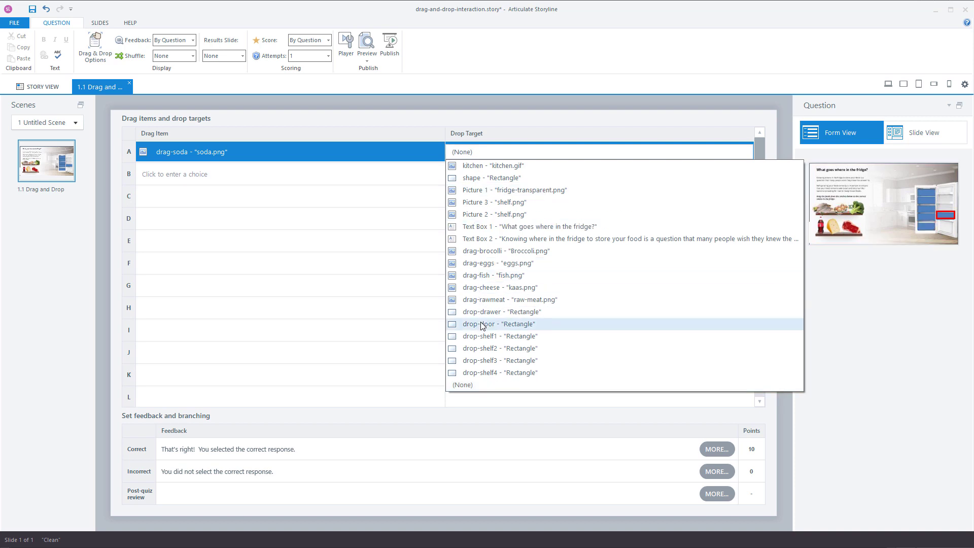
{"action": "left_click", "coordinate": [466, 319]}
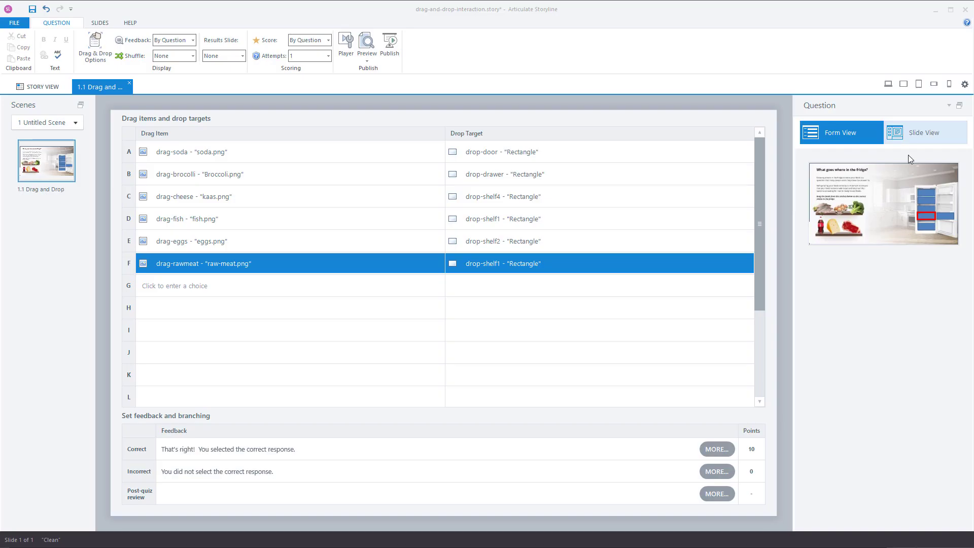
In Slide View, set the fill transparency of all six drop rectangles on the fridge to 100%
{"action": "left_click", "coordinate": [921, 134]}
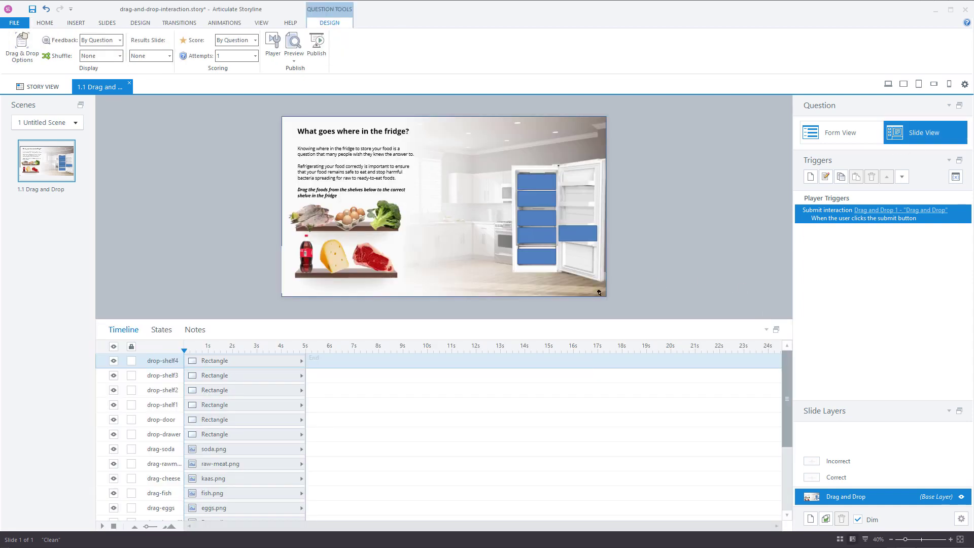
{"action": "left_click", "coordinate": [534, 183]}
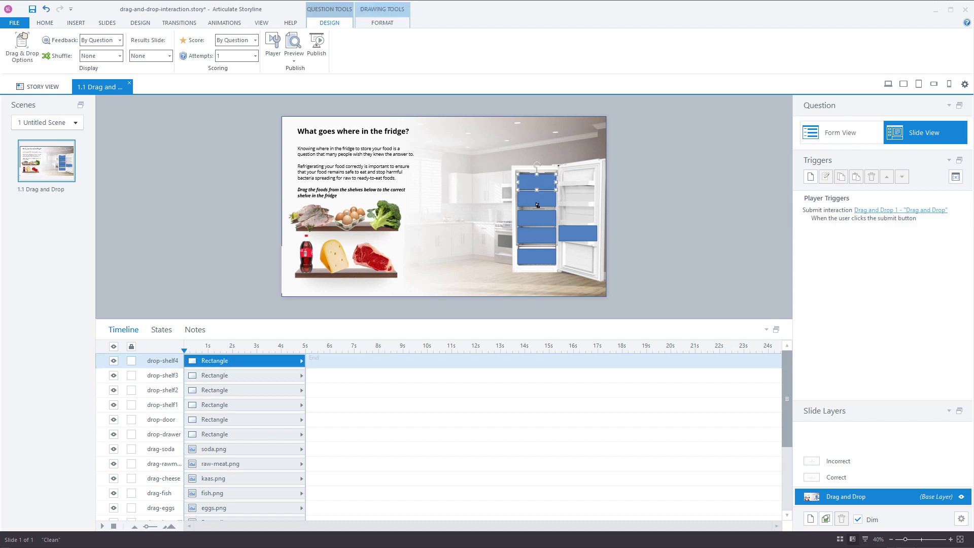
{"action": "left_click", "coordinate": [536, 219], "text": "shift"}
{"action": "left_click", "coordinate": [534, 238], "text": "shift"}
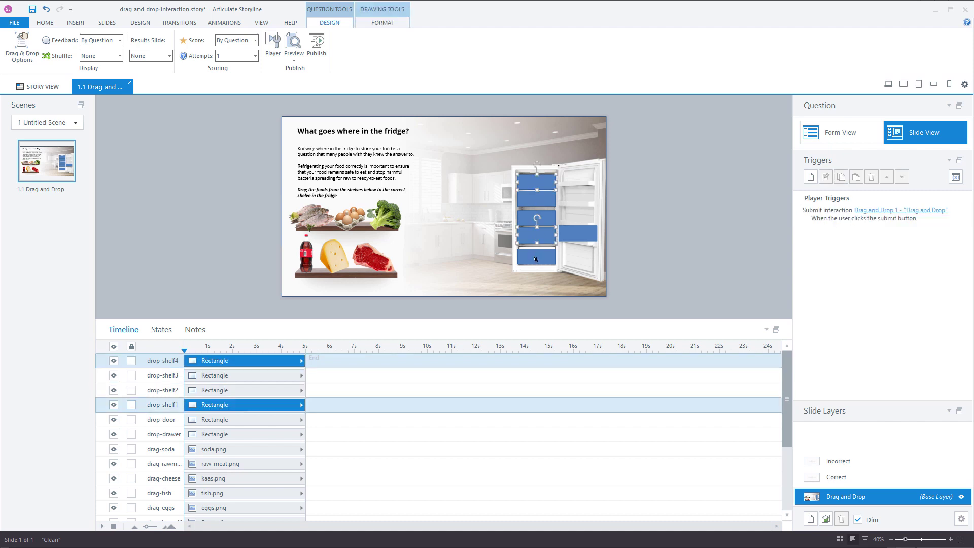
{"action": "left_click", "coordinate": [536, 256], "text": "shift"}
{"action": "left_click", "coordinate": [580, 234], "text": "shift"}
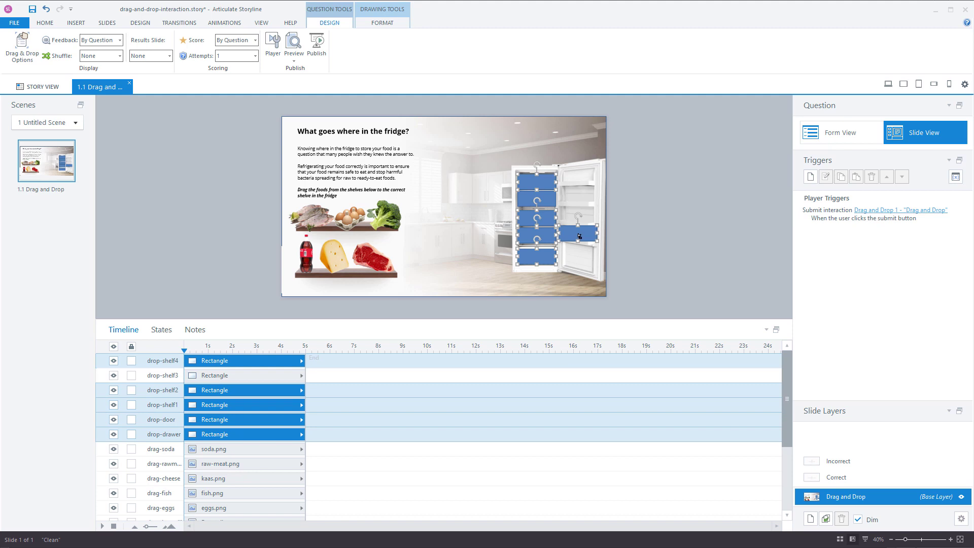
{"action": "double_click", "coordinate": [579, 236]}
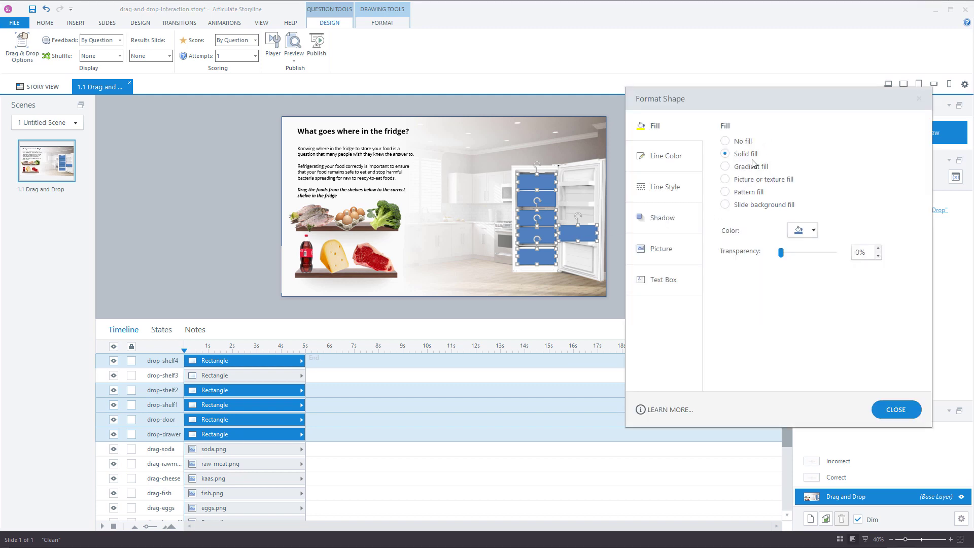
{"action": "left_click_drag", "start_coordinate": [781, 257], "coordinate": [845, 256]}
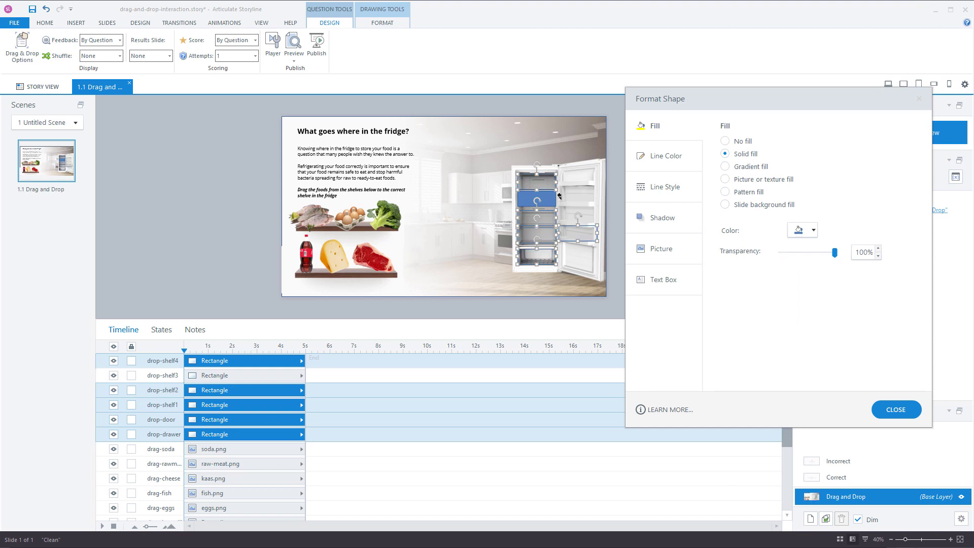
{"action": "key", "text": "ctrl+z"}
{"action": "left_click", "coordinate": [785, 256]}
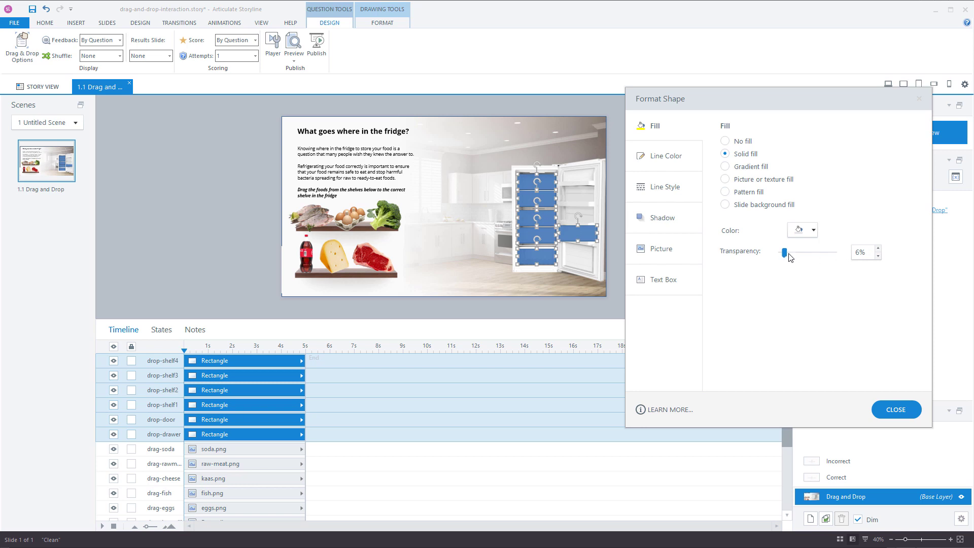
{"action": "left_click_drag", "start_coordinate": [784, 252], "coordinate": [856, 261]}
{"action": "left_click", "coordinate": [895, 408]}
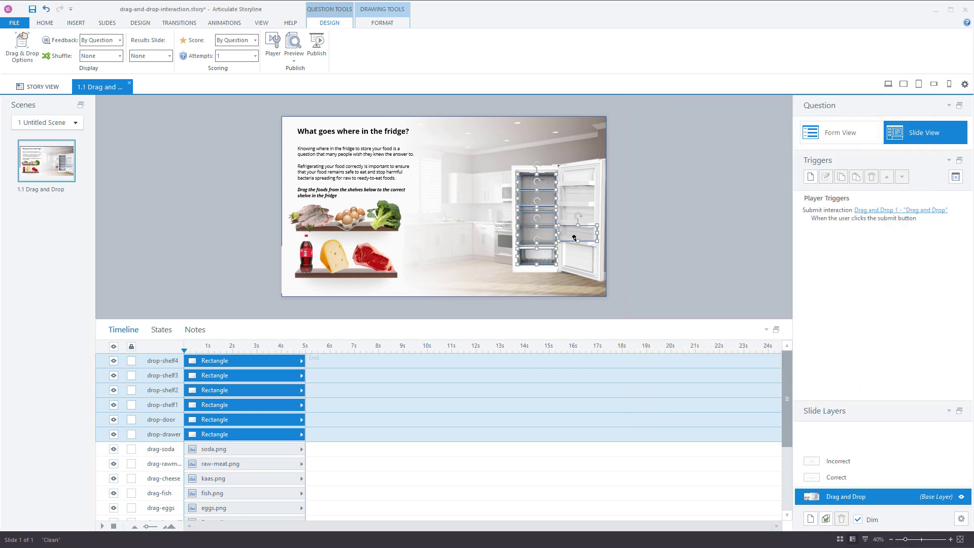
Remove the outline from the six drop rectangles on the fridge
{"action": "left_click", "coordinate": [386, 24]}
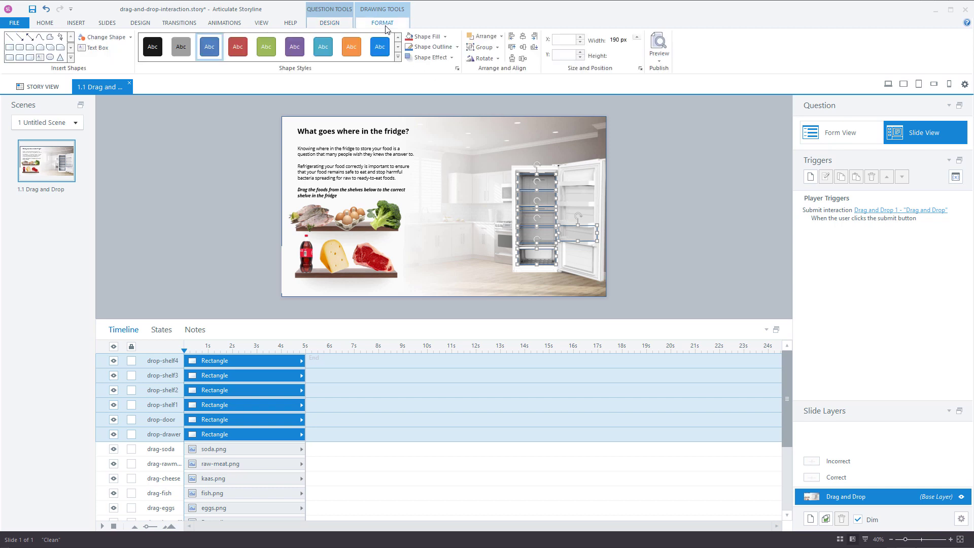
{"action": "left_click", "coordinate": [457, 47]}
{"action": "left_click", "coordinate": [428, 131]}
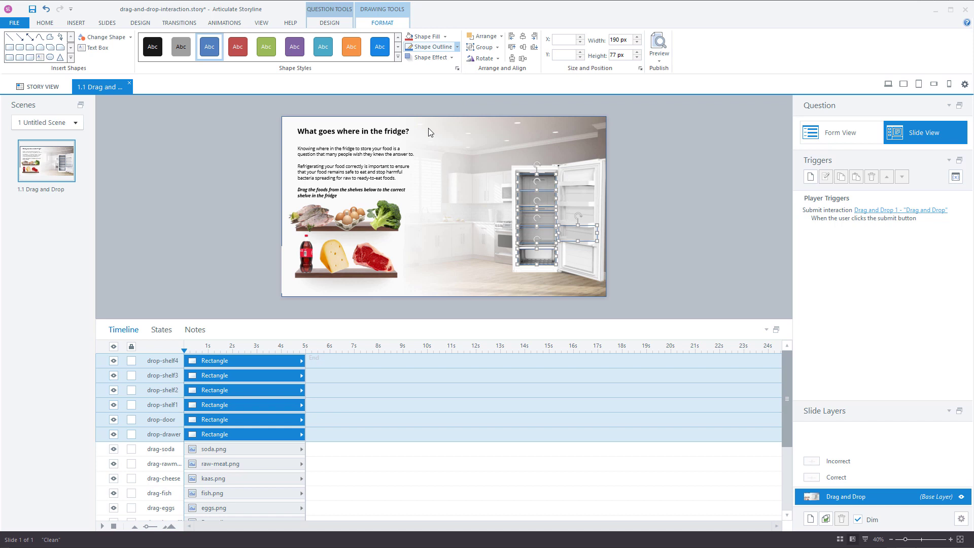
{"action": "left_click", "coordinate": [645, 168]}
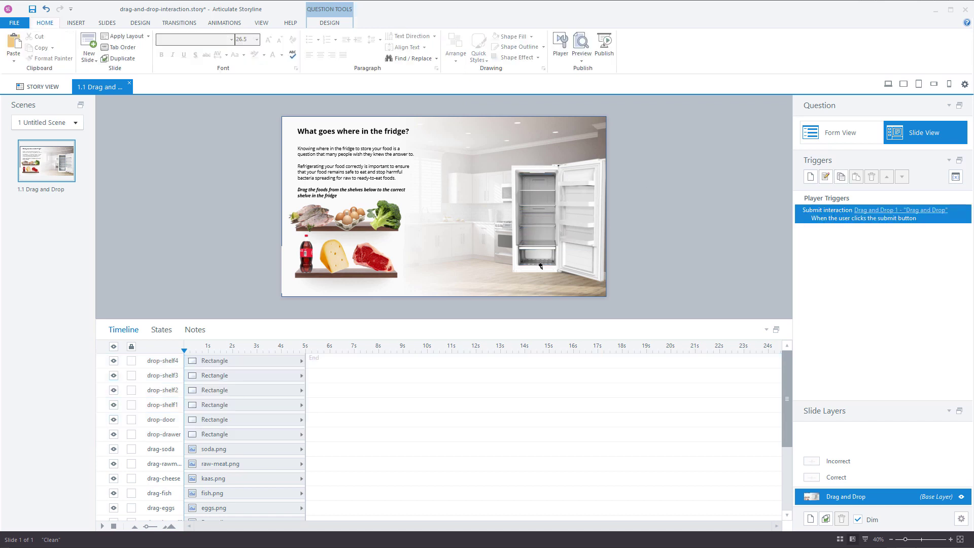
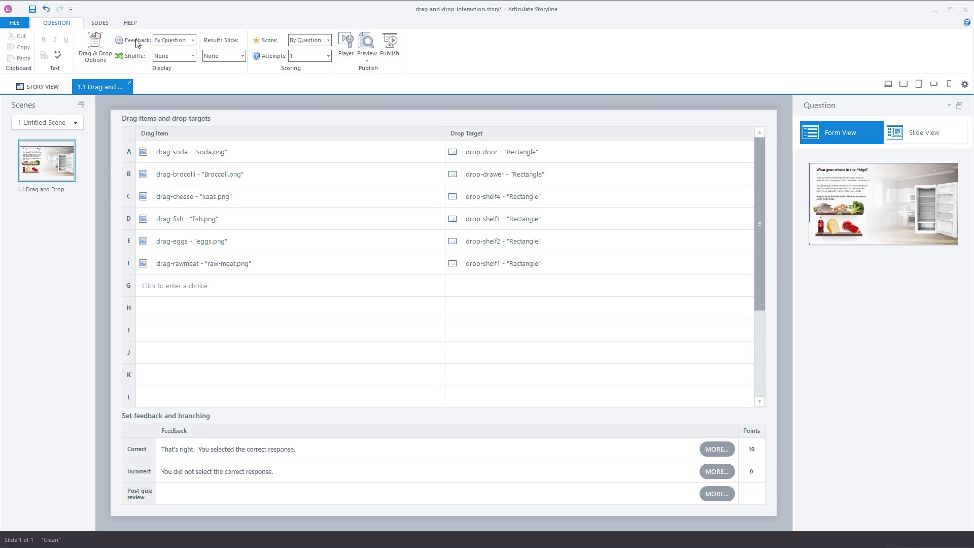
{"action": "left_click", "coordinate": [194, 40]}
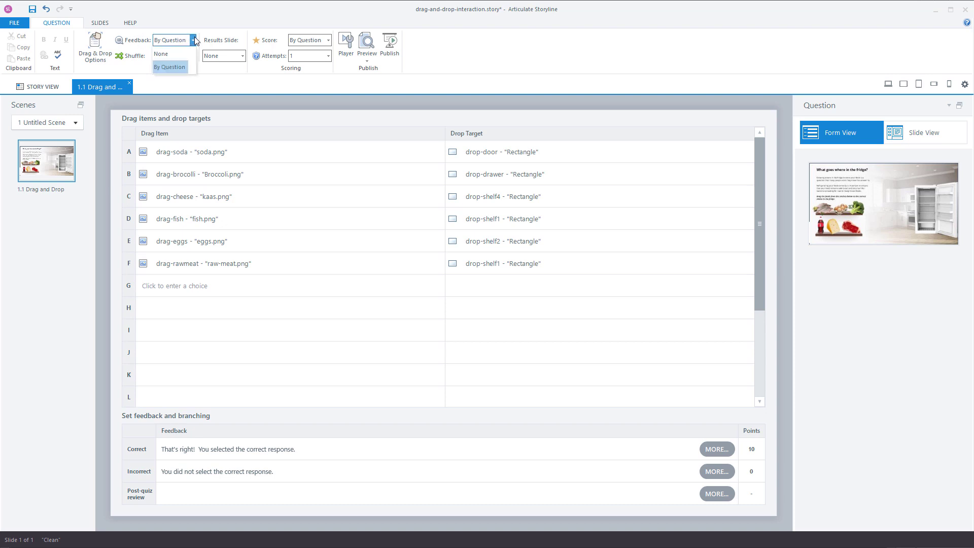
{"action": "key", "text": "Escape"}
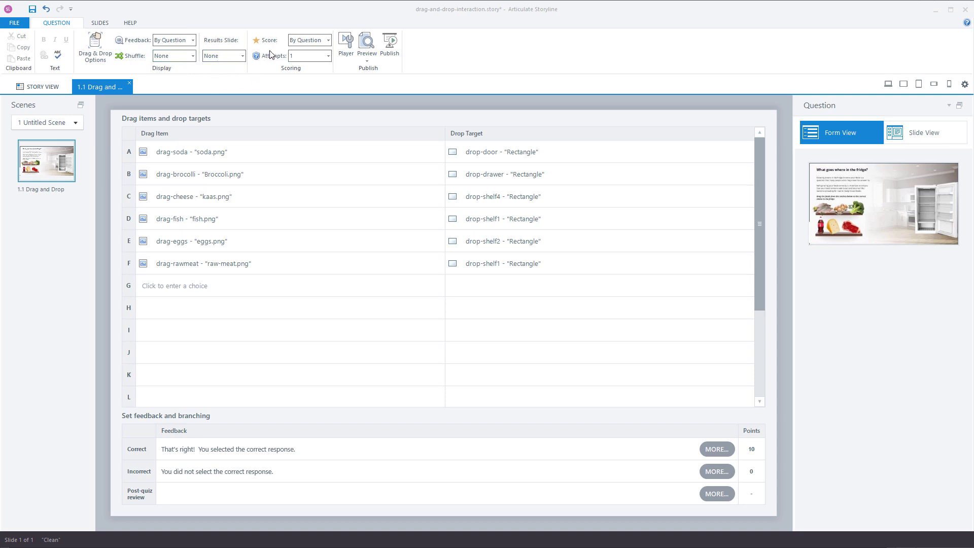
{"action": "left_click", "coordinate": [311, 43]}
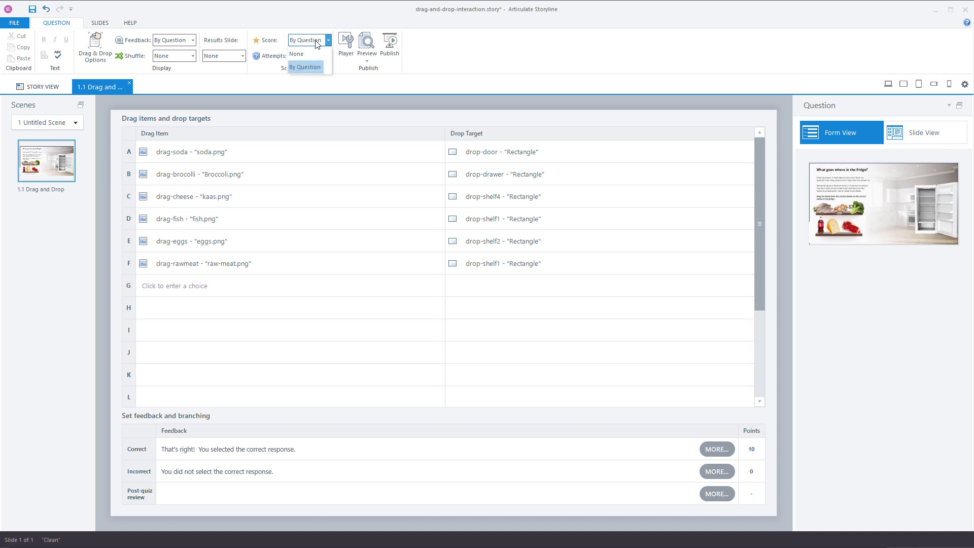
{"action": "left_click", "coordinate": [277, 23]}
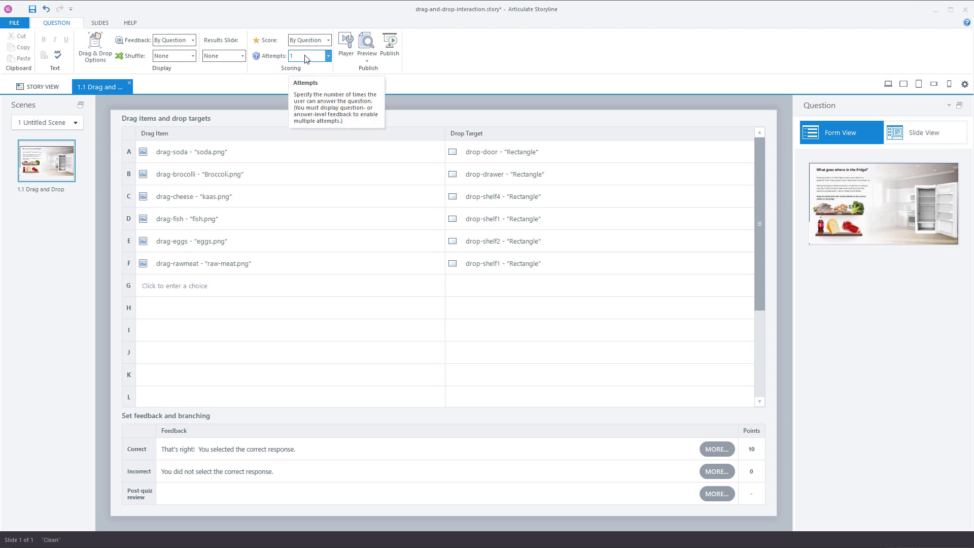
In the Drag & Drop Options, make items return to their start point if dropped outside any drop target
{"action": "left_click", "coordinate": [93, 45]}
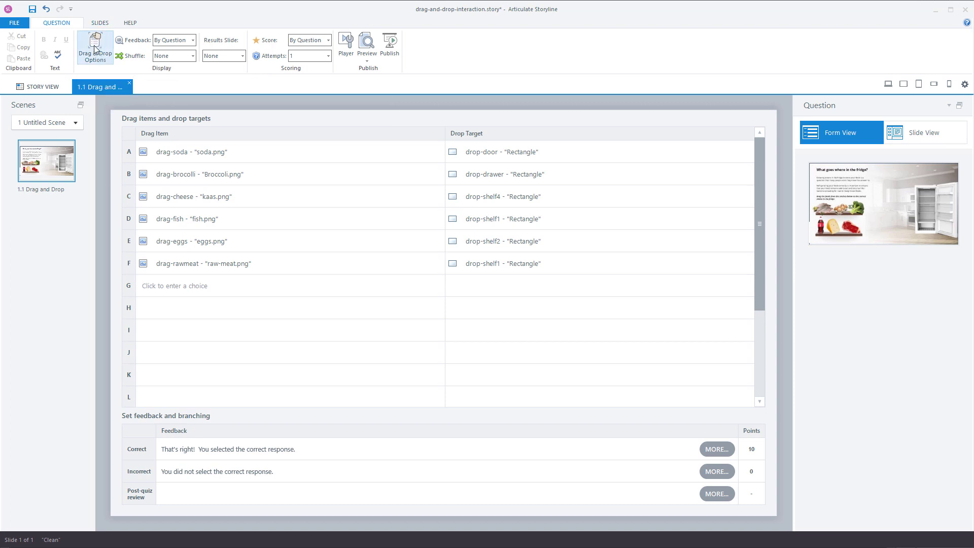
{"action": "left_click_drag", "start_coordinate": [494, 162], "coordinate": [421, 140]}
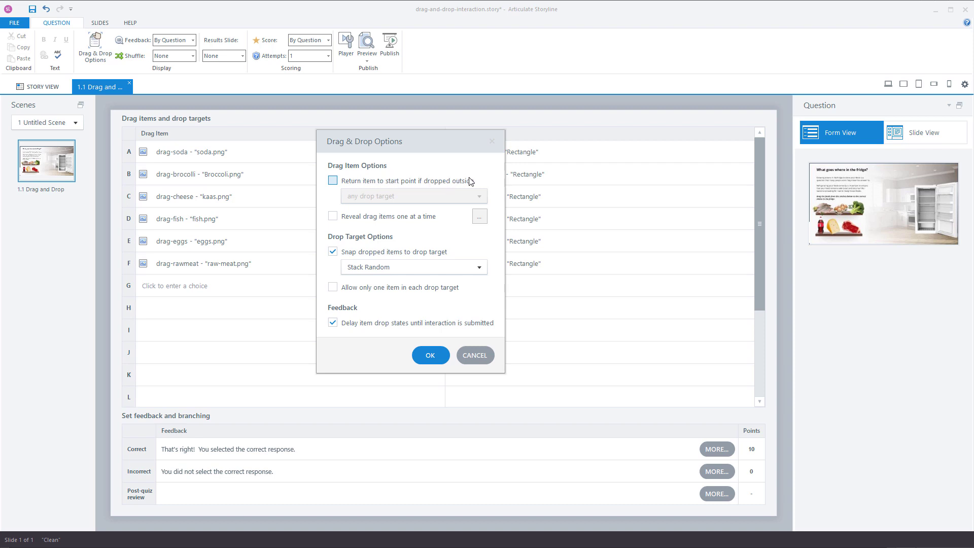
{"action": "left_click", "coordinate": [332, 181]}
{"action": "left_click", "coordinate": [401, 198]}
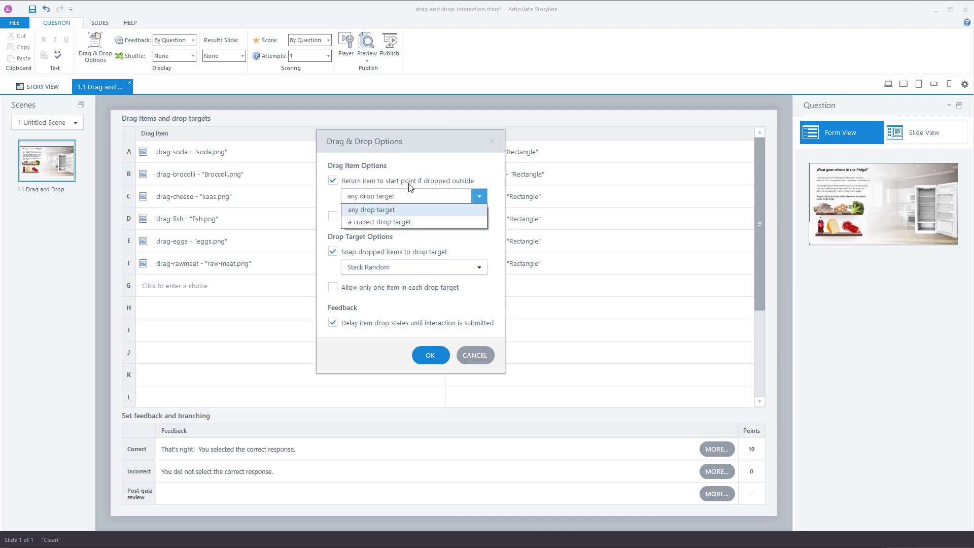
{"action": "left_click", "coordinate": [411, 165]}
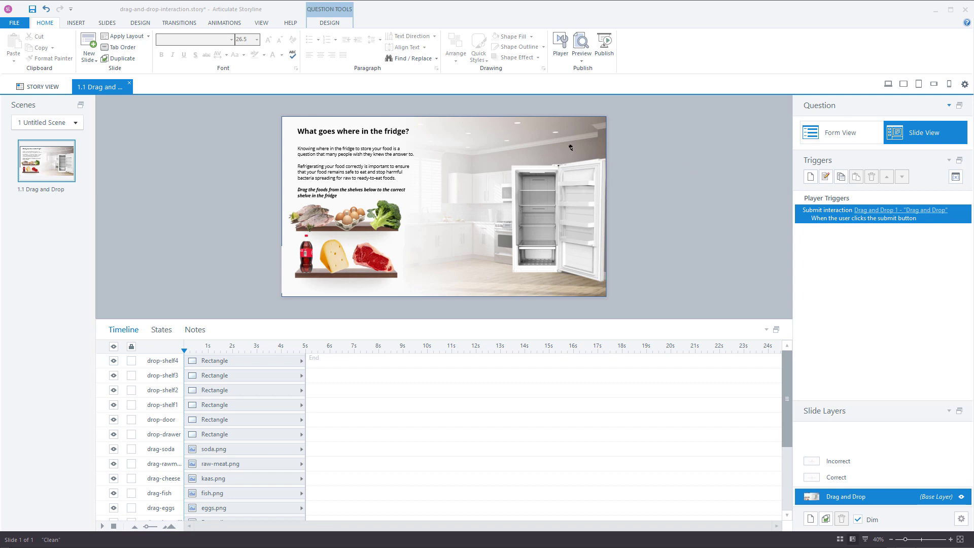
Preview the slide, test placing the broccoli in the fridge drawer, and close the preview
{"action": "left_click", "coordinate": [581, 65]}
{"action": "left_click", "coordinate": [558, 77]}
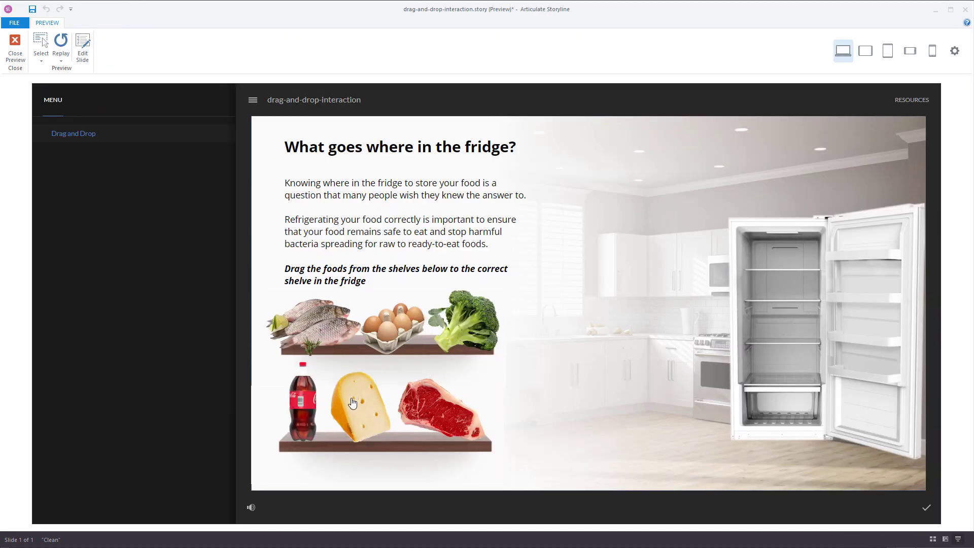
{"action": "left_click_drag", "start_coordinate": [459, 327], "coordinate": [777, 403]}
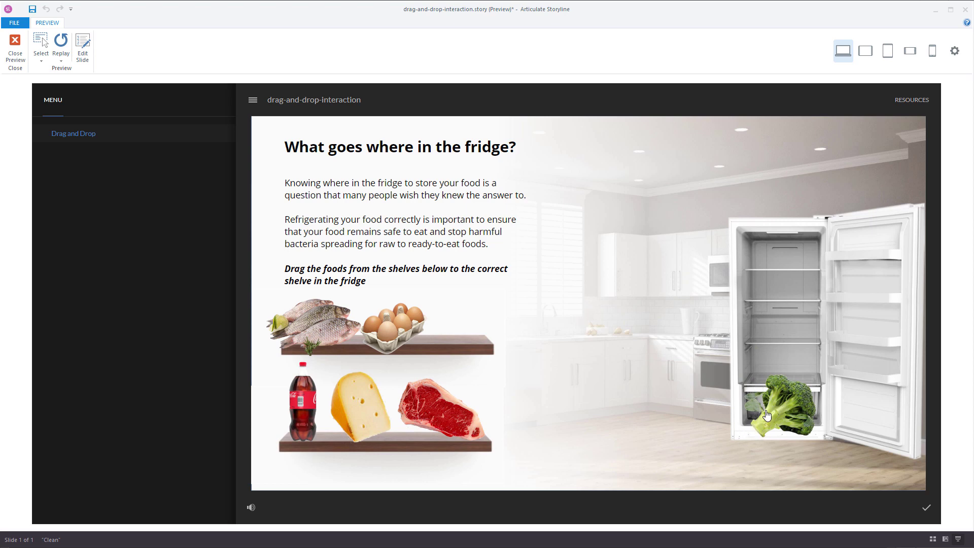
{"action": "left_click", "coordinate": [15, 53]}
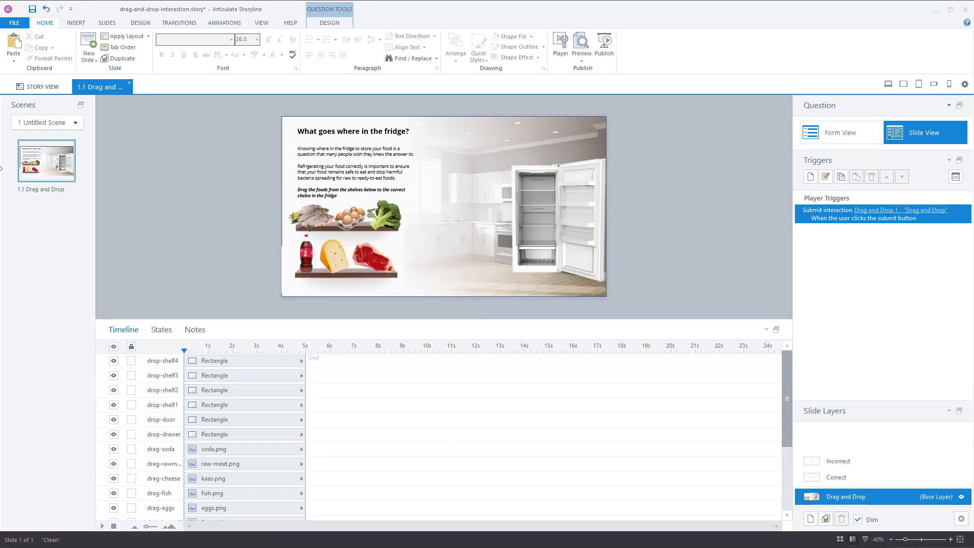
Add the Drag Over state to the broccoli picture
{"action": "left_click", "coordinate": [397, 221]}
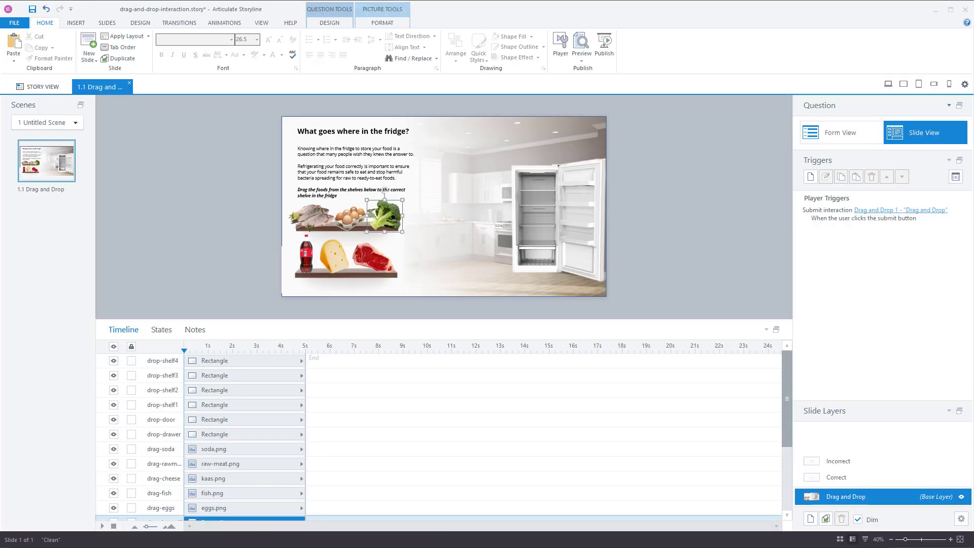
{"action": "left_click", "coordinate": [160, 331]}
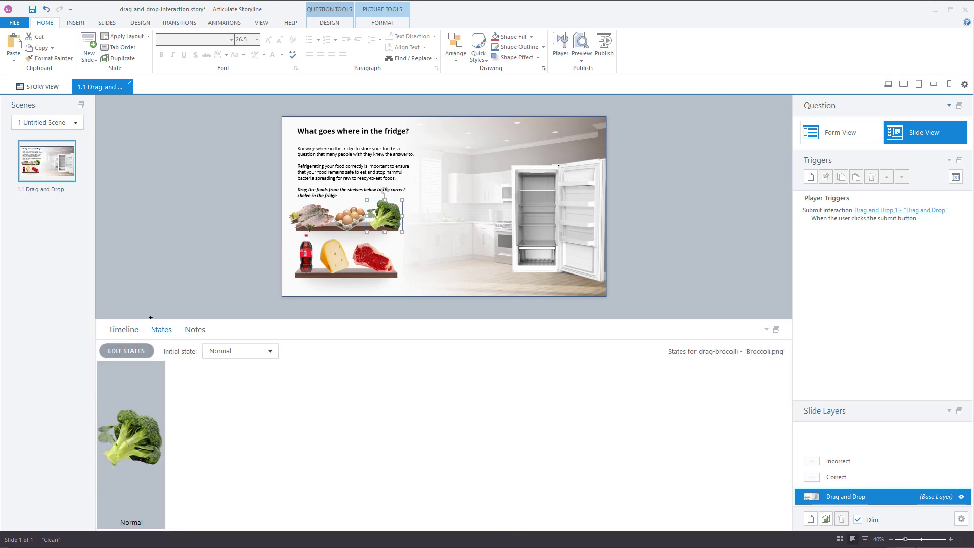
{"action": "left_click", "coordinate": [129, 350]}
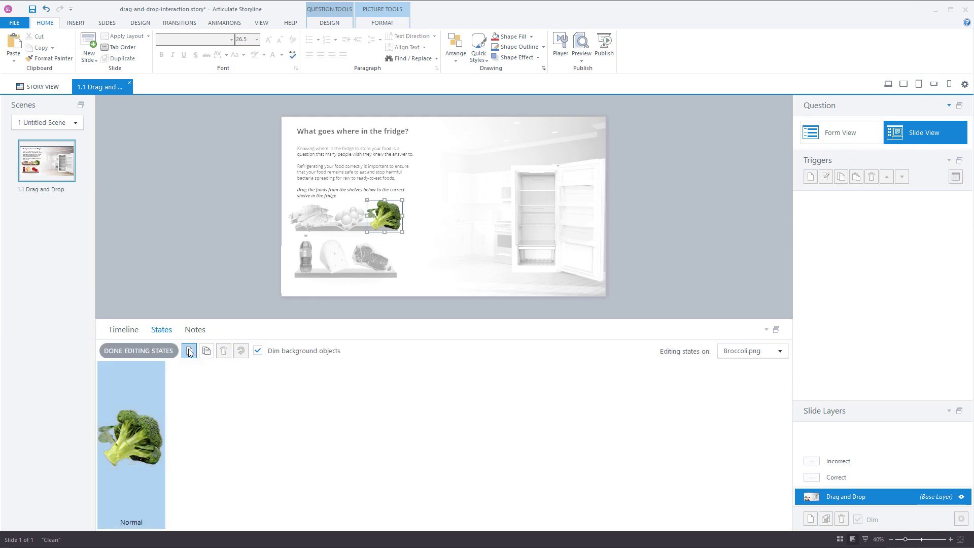
{"action": "left_click", "coordinate": [190, 351]}
{"action": "left_click", "coordinate": [552, 273]}
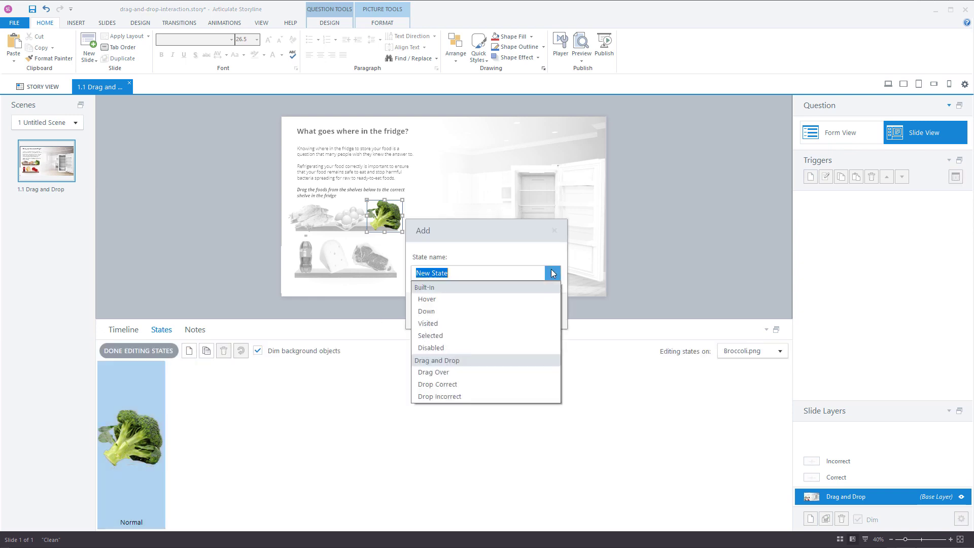
{"action": "left_click", "coordinate": [434, 371]}
{"action": "left_click", "coordinate": [489, 310]}
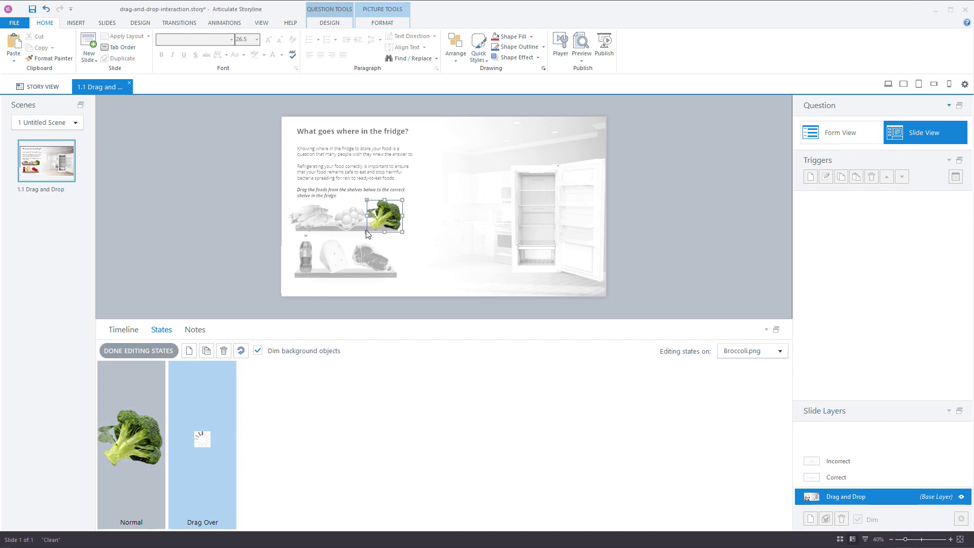
Shrink the broccoli in its Drag Over state to about 75 × 67 px and position it at X 22 px, Y 34 px
{"action": "left_click_drag", "start_coordinate": [367, 232], "coordinate": [393, 210]}
{"action": "left_click_drag", "start_coordinate": [503, 241], "coordinate": [531, 260]}
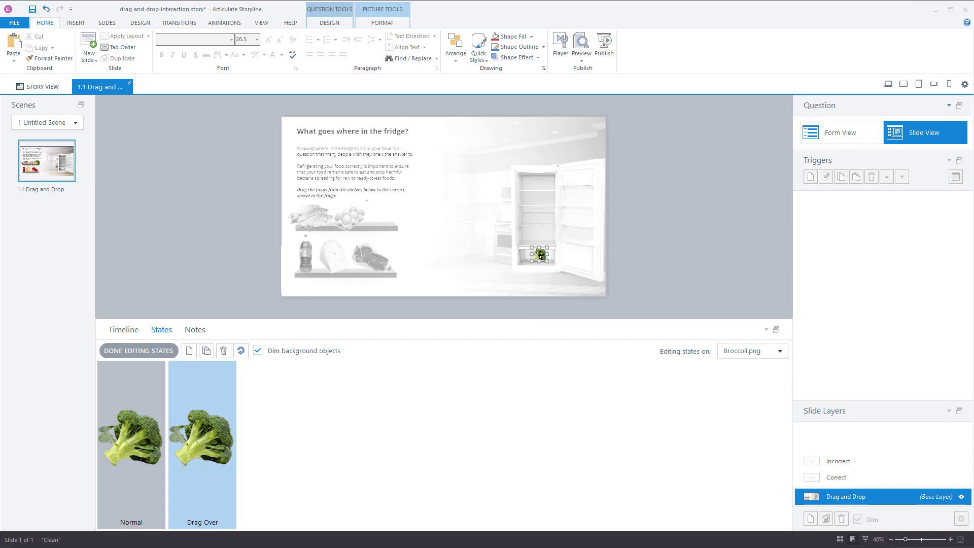
{"action": "left_click", "coordinate": [400, 27]}
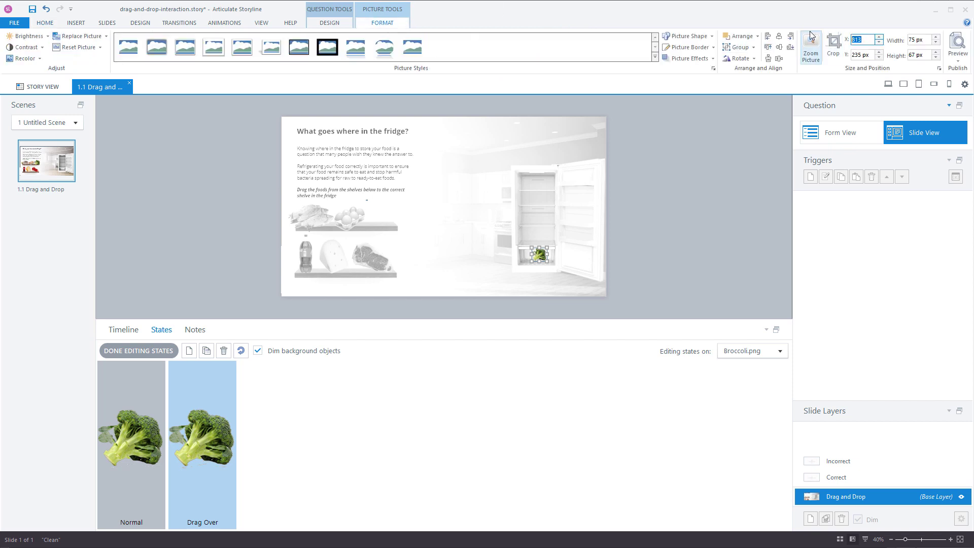
{"action": "type", "text": "0"}
{"action": "key", "text": "Tab"}
{"action": "type", "text": "34"}
{"action": "key", "text": "Return"}
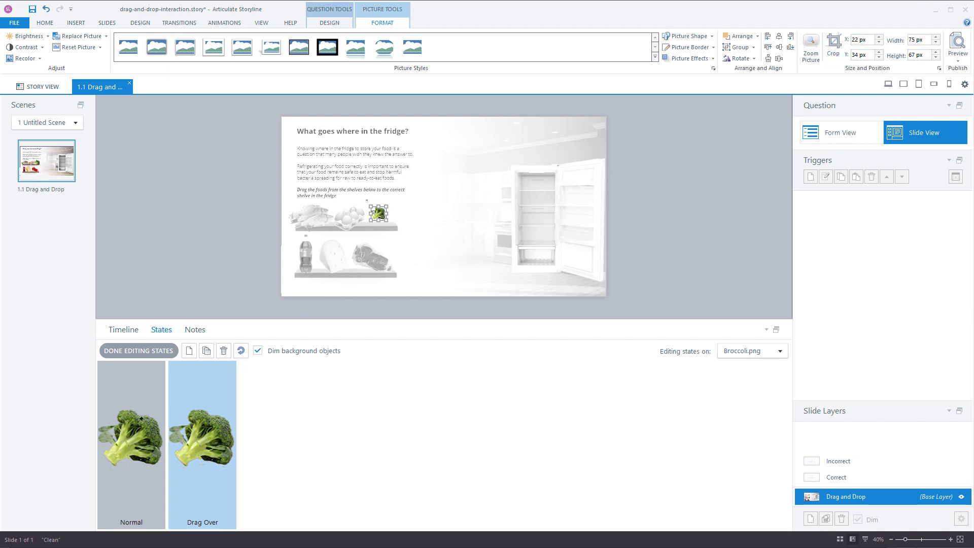
Duplicate the broccoli's Drag Over state as Drop Correct and Drop Incorrect states, and finish editing the states
{"action": "left_click", "coordinate": [207, 351]}
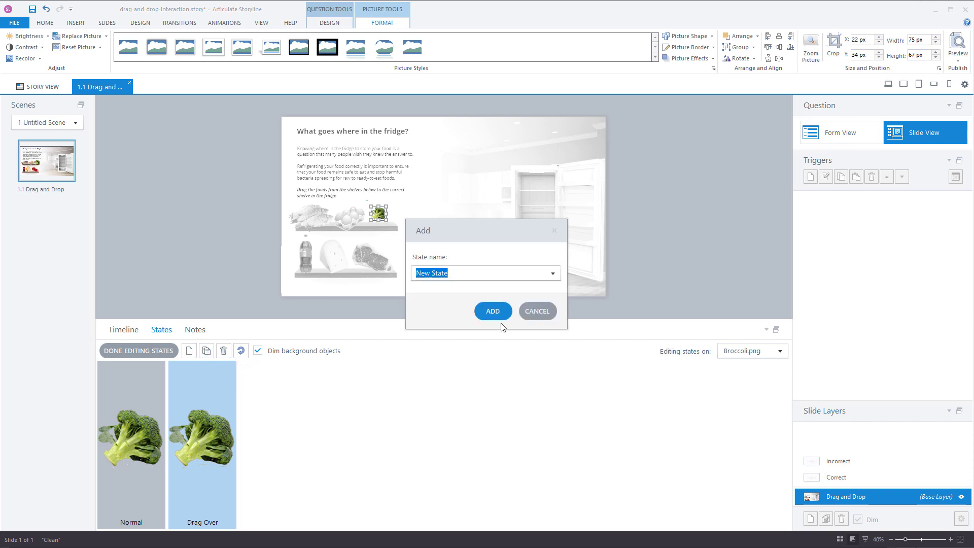
{"action": "left_click", "coordinate": [553, 273]}
{"action": "left_click", "coordinate": [457, 374]}
{"action": "left_click", "coordinate": [491, 316]}
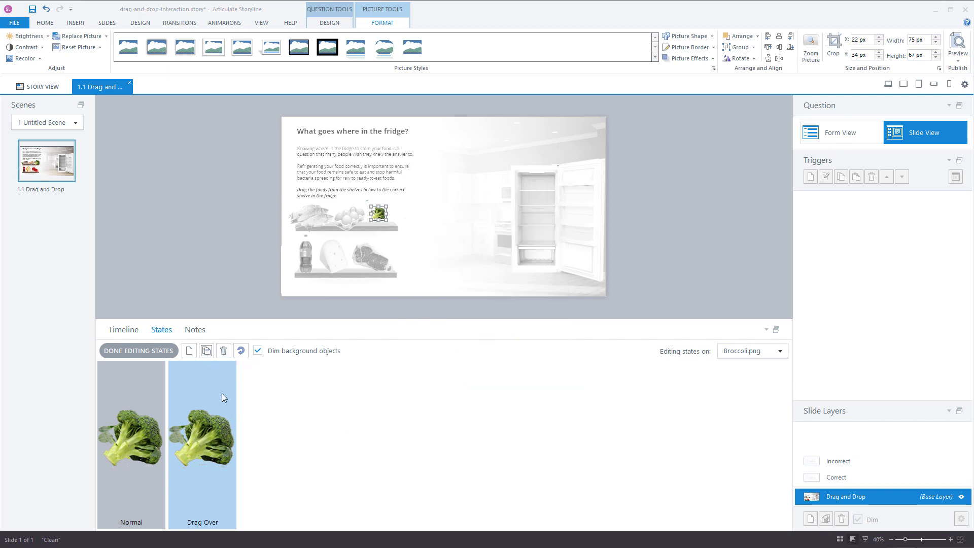
{"action": "left_click", "coordinate": [206, 351]}
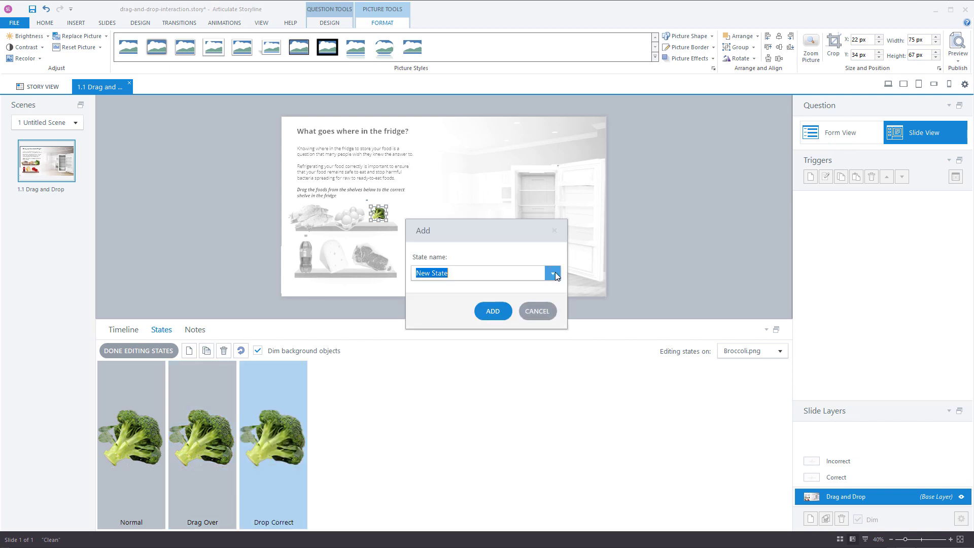
{"action": "left_click", "coordinate": [555, 272]}
{"action": "left_click", "coordinate": [455, 372]}
{"action": "left_click", "coordinate": [492, 311]}
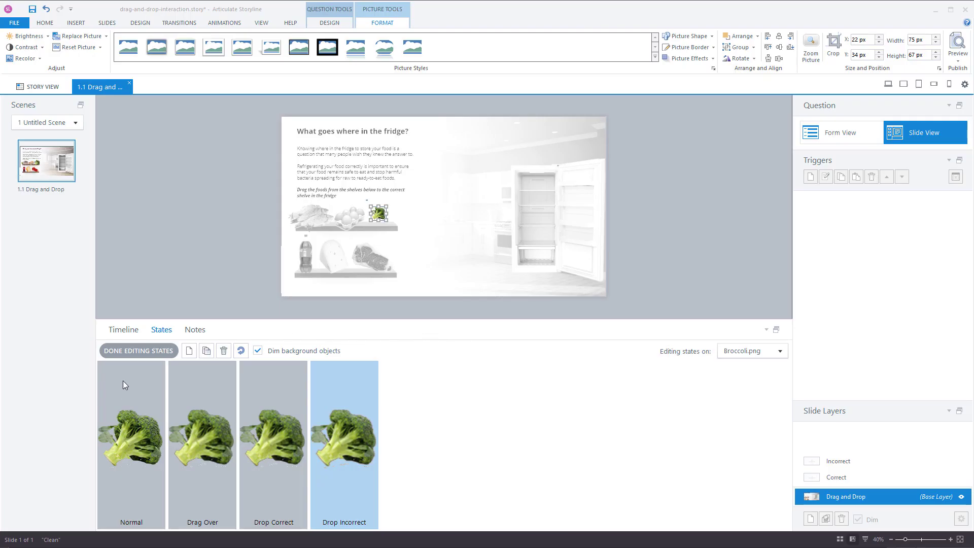
{"action": "left_click", "coordinate": [138, 349]}
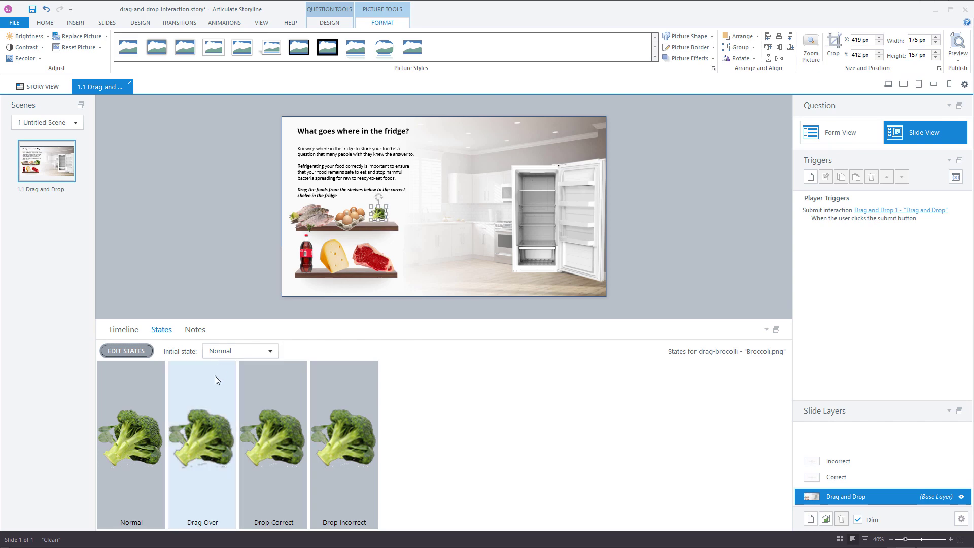
Duplicate the broccoli's Drag Over state as a custom state named "dropped" and finish editing the states
{"action": "left_click", "coordinate": [191, 383]}
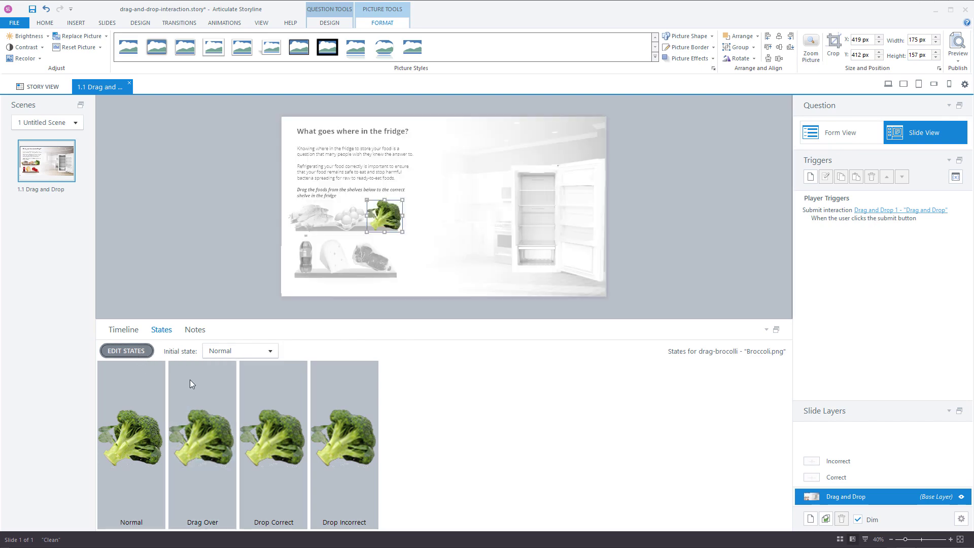
{"action": "left_click", "coordinate": [214, 388]}
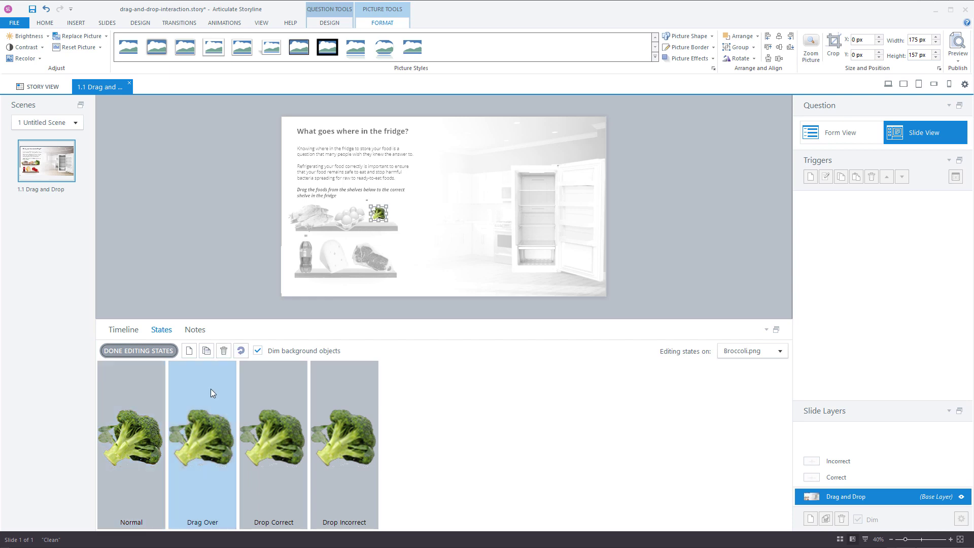
{"action": "left_click", "coordinate": [210, 352]}
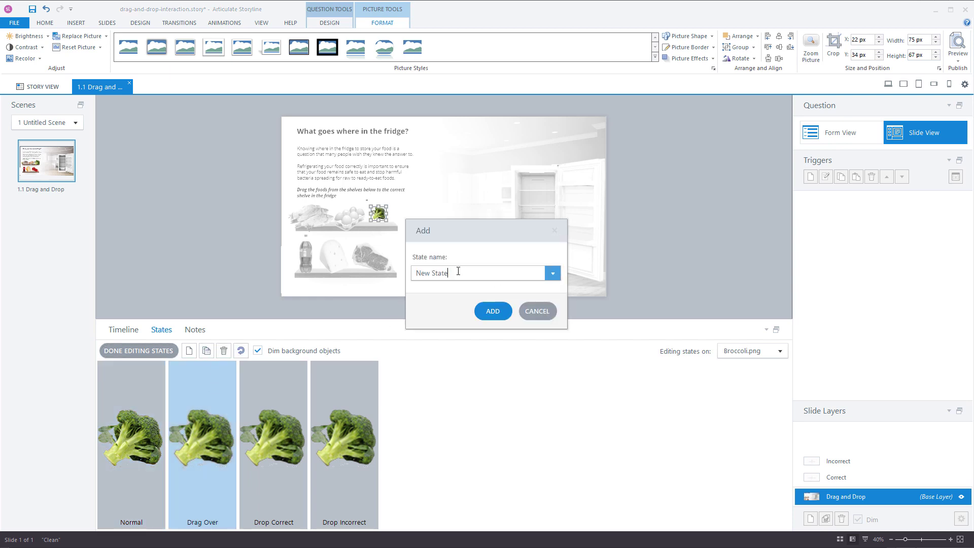
{"action": "type", "text": "dropped"}
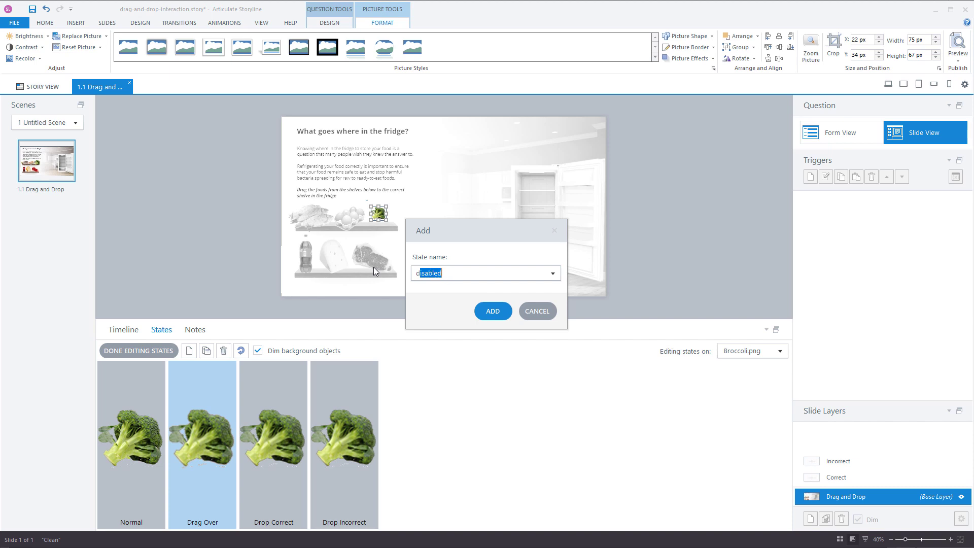
{"action": "left_click", "coordinate": [493, 312]}
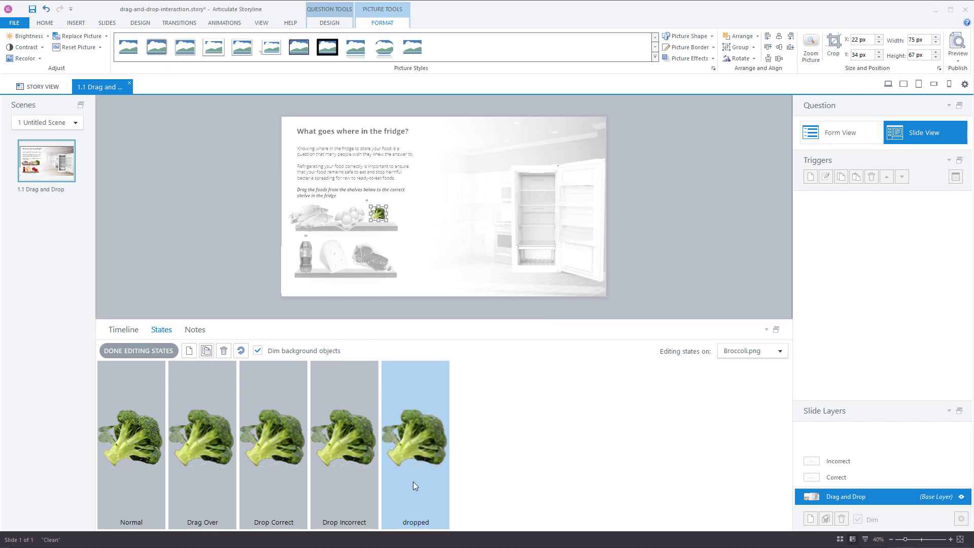
{"action": "left_click", "coordinate": [142, 350]}
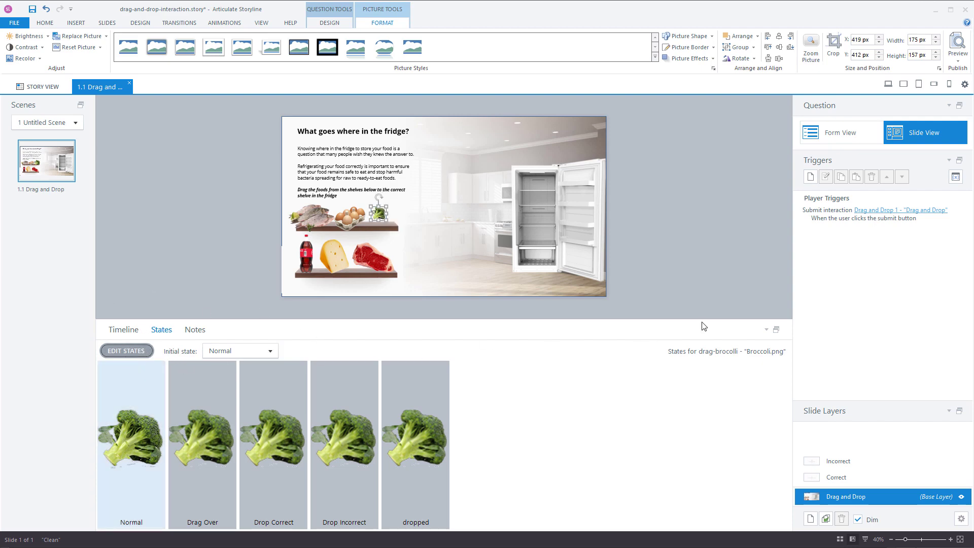
Create a trigger that changes drag-brocolli to the dropped state when drag-brocolli is dropped on an object
{"action": "left_click", "coordinate": [809, 177]}
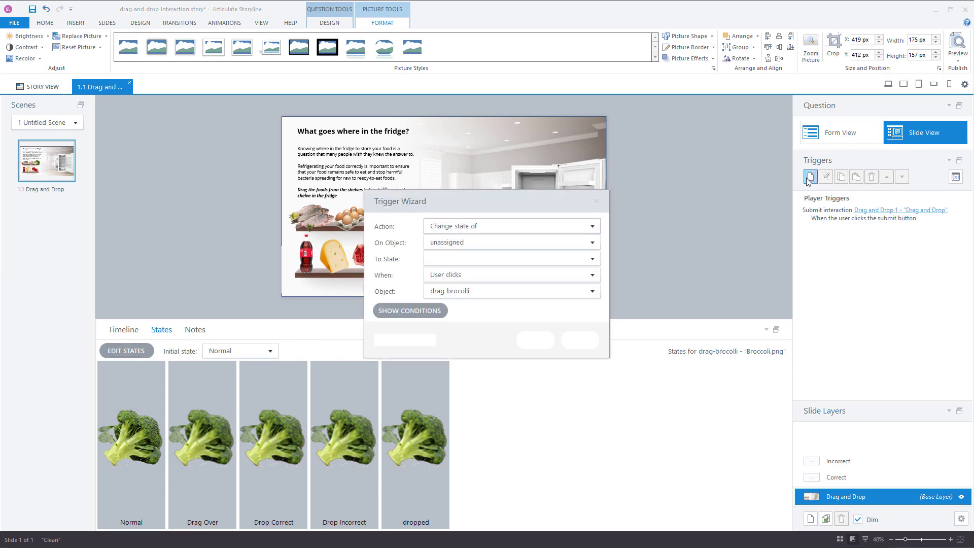
{"action": "left_click", "coordinate": [470, 244]}
{"action": "left_click", "coordinate": [474, 288]}
{"action": "left_click", "coordinate": [466, 279]}
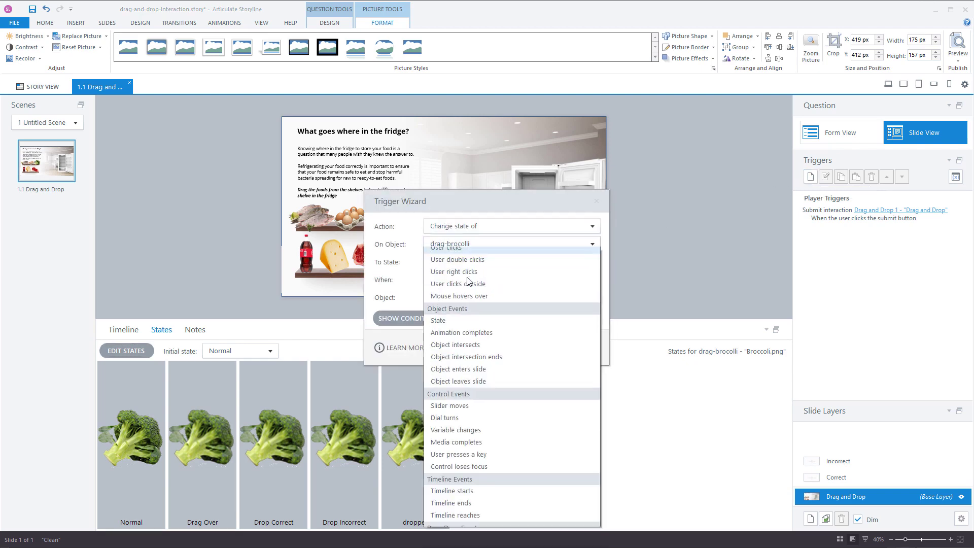
{"action": "left_click", "coordinate": [466, 265]}
{"action": "left_click", "coordinate": [471, 279]}
{"action": "left_click", "coordinate": [471, 279]}
{"action": "left_click", "coordinate": [468, 280]}
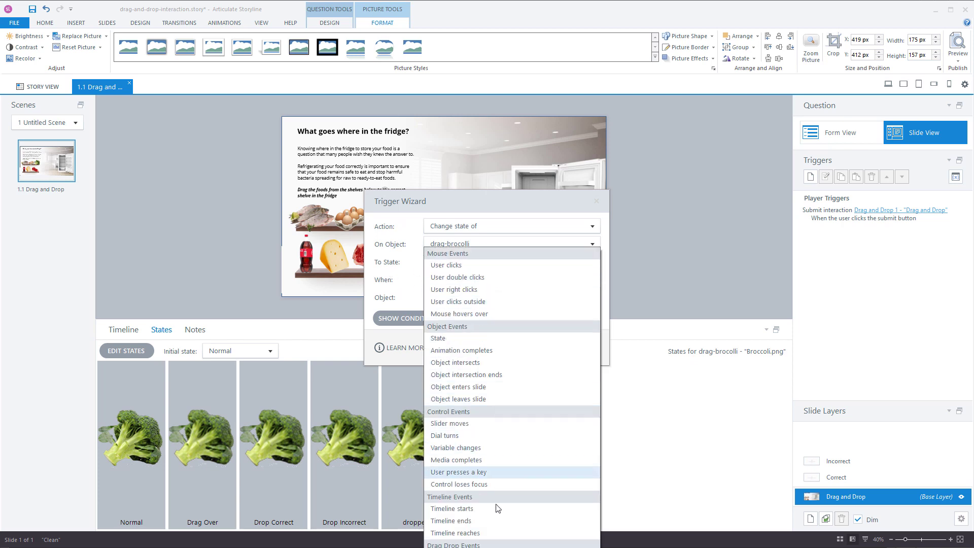
{"action": "scroll", "coordinate": [507, 457], "scroll_direction": "down", "scroll_amount": 3}
{"action": "left_click", "coordinate": [466, 507]}
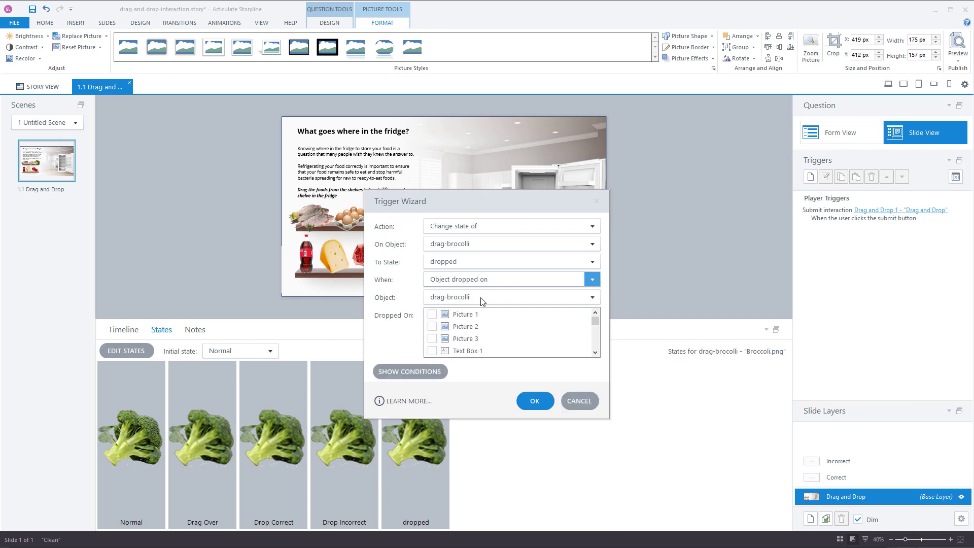
Assign drop-drawer and drop-shelf1 through drop-shelf4 as the trigger's drop targets and save the trigger
{"action": "scroll", "coordinate": [563, 322], "scroll_direction": "down", "scroll_amount": 5}
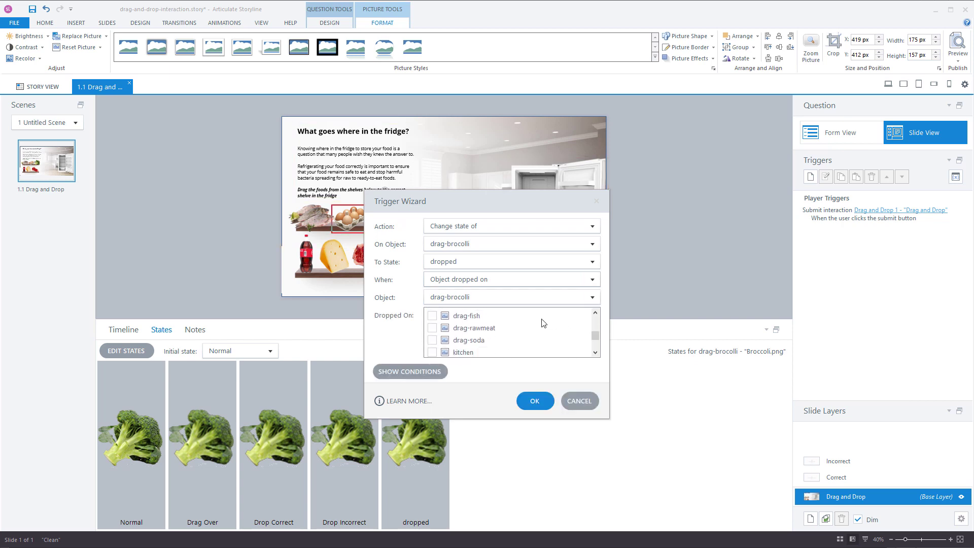
{"action": "left_click", "coordinate": [432, 314]}
{"action": "left_click", "coordinate": [432, 326]}
{"action": "left_click", "coordinate": [432, 339]}
{"action": "left_click", "coordinate": [432, 350]}
{"action": "scroll", "coordinate": [434, 354], "scroll_direction": "down", "scroll_amount": 1}
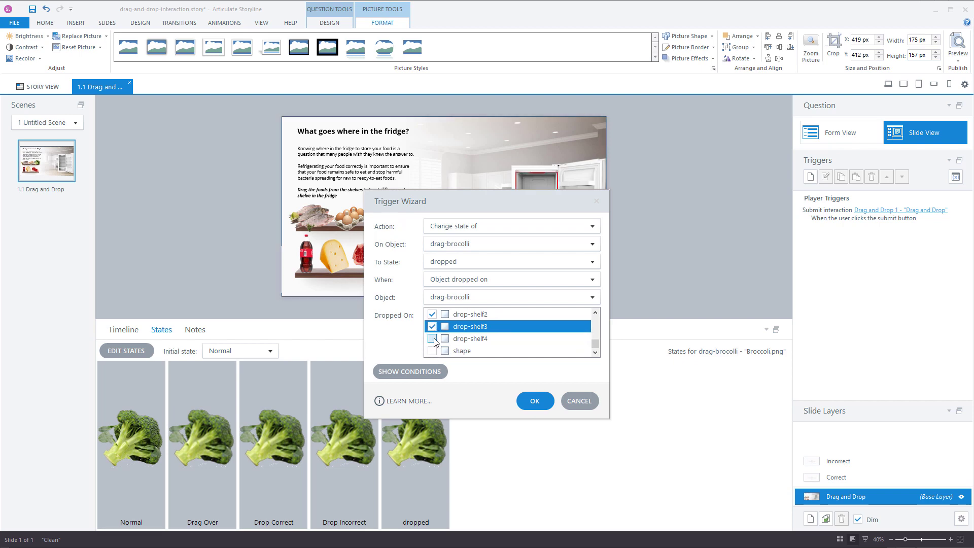
{"action": "left_click", "coordinate": [432, 339]}
{"action": "left_click_drag", "start_coordinate": [479, 203], "coordinate": [749, 130]}
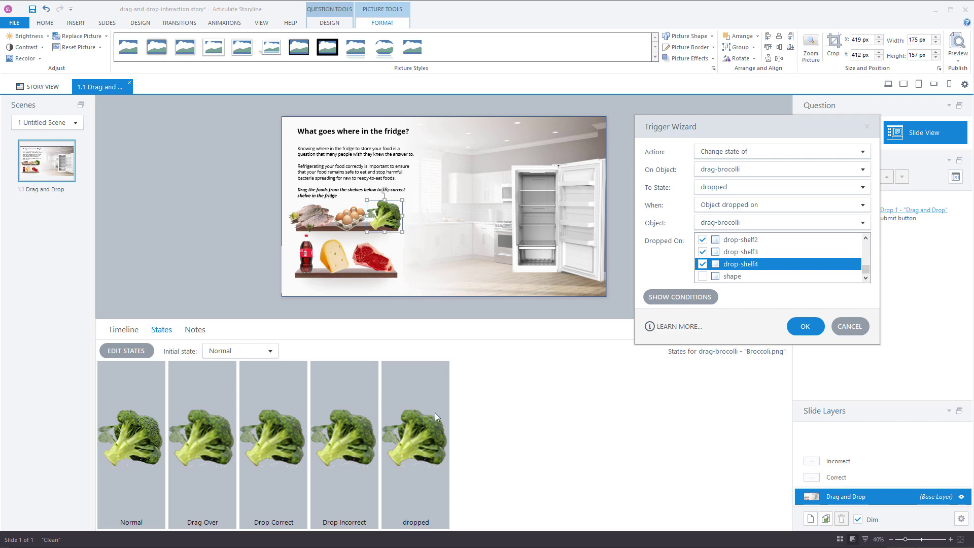
{"action": "left_click", "coordinate": [803, 331]}
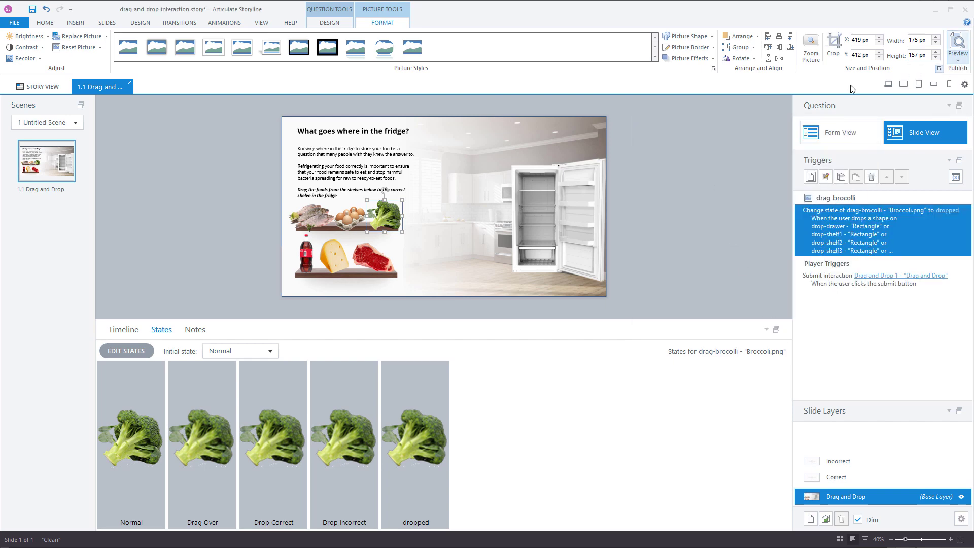
Preview the slide and test the dropped state by placing the broccoli in the fridge drawer
{"action": "key", "text": "F12"}
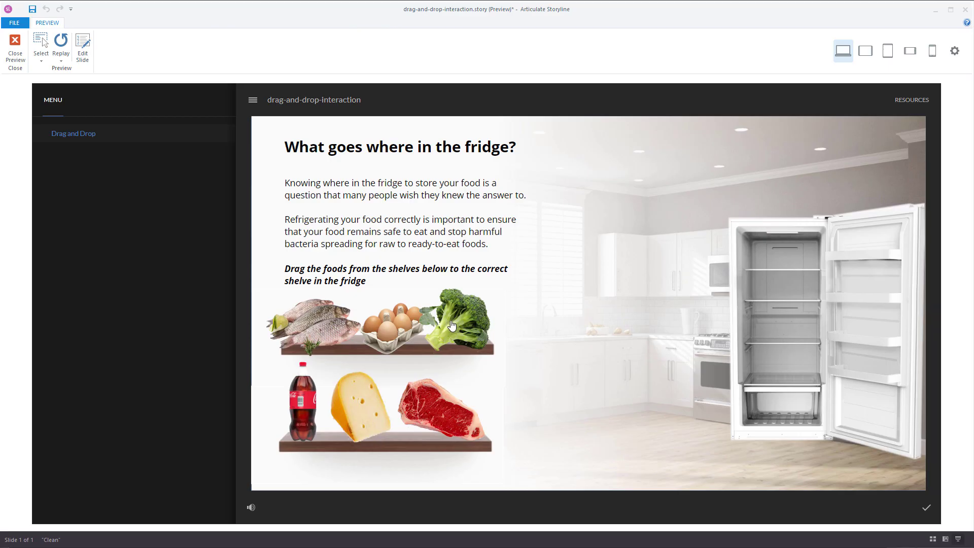
{"action": "left_click_drag", "start_coordinate": [468, 305], "coordinate": [789, 406]}
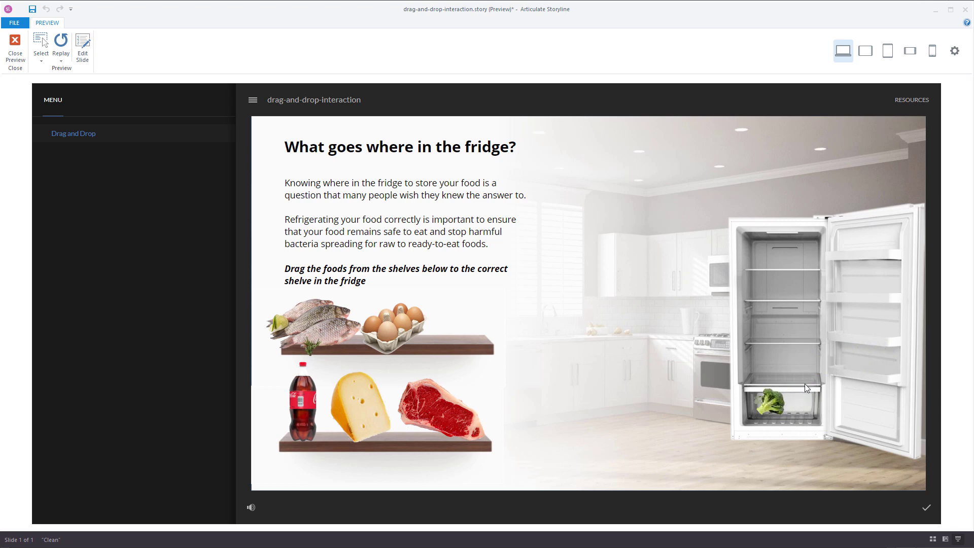